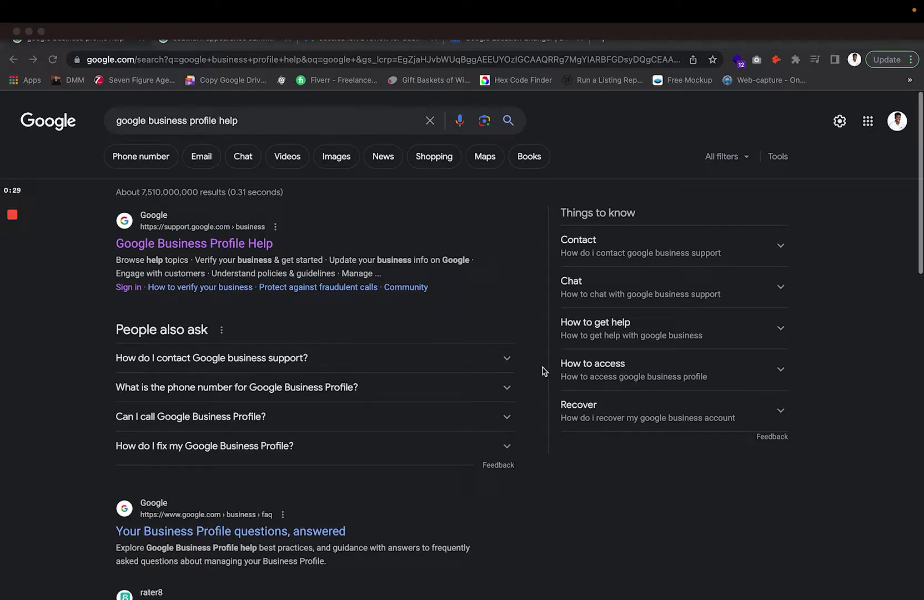
- Look over the Google Business Profile search query and its results
triple_click(489, 322)
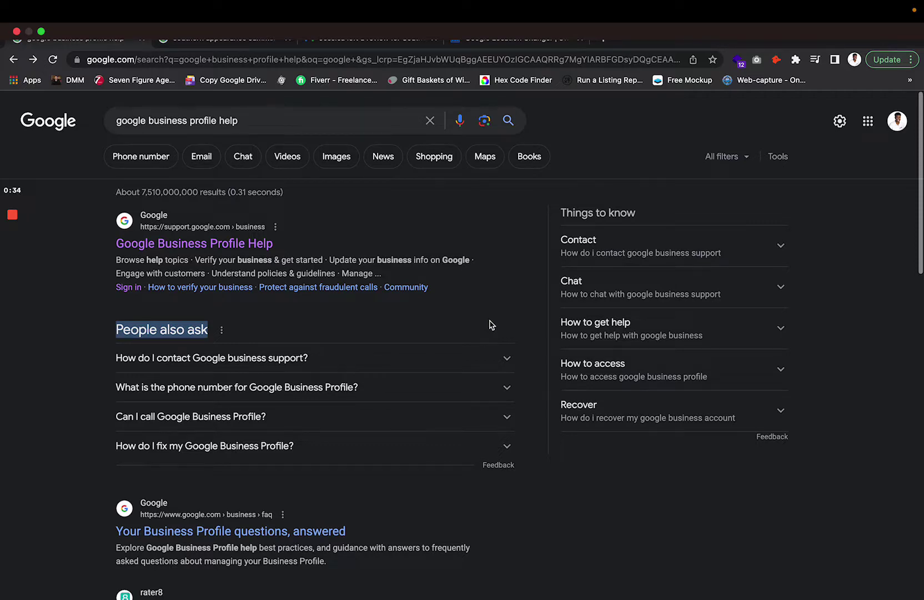
click(119, 122)
click(189, 121)
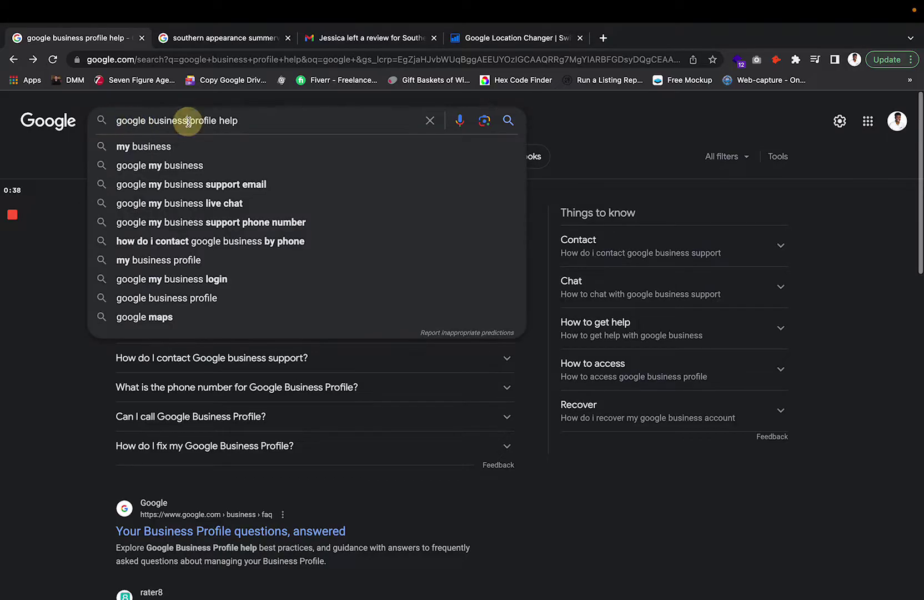
drag(261, 121, 103, 121)
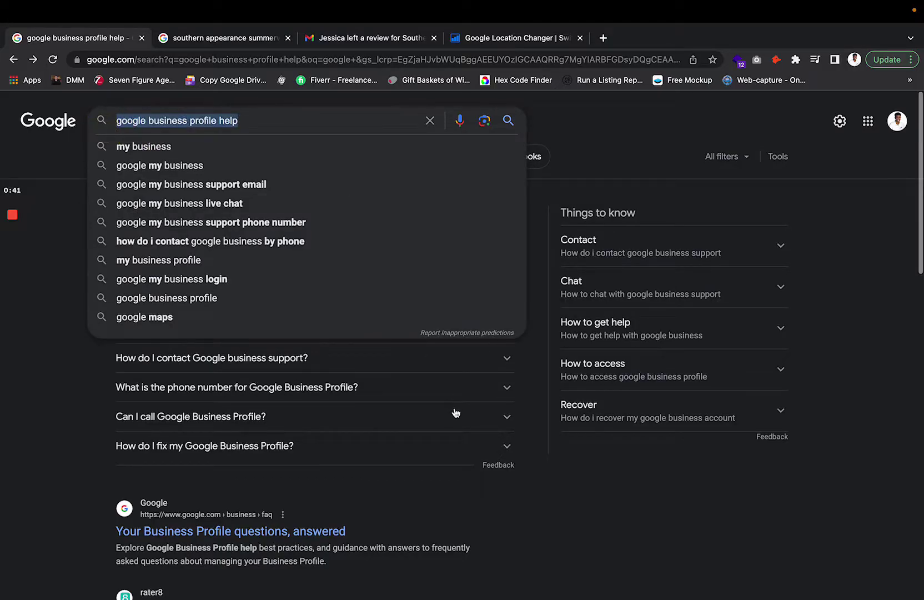
click(533, 370)
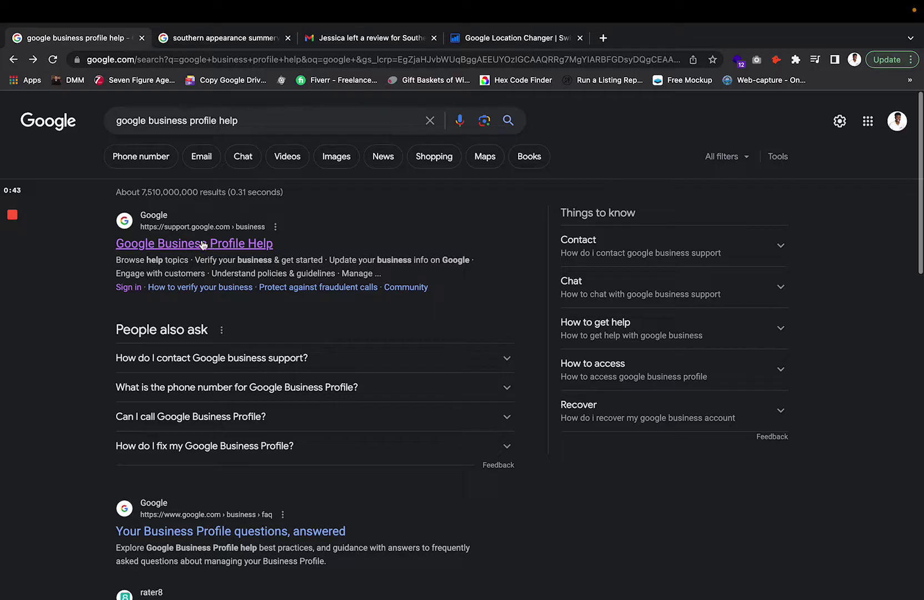
- Open the Google Business Profile Help result and scroll to 'Need more help?'
click(110, 244)
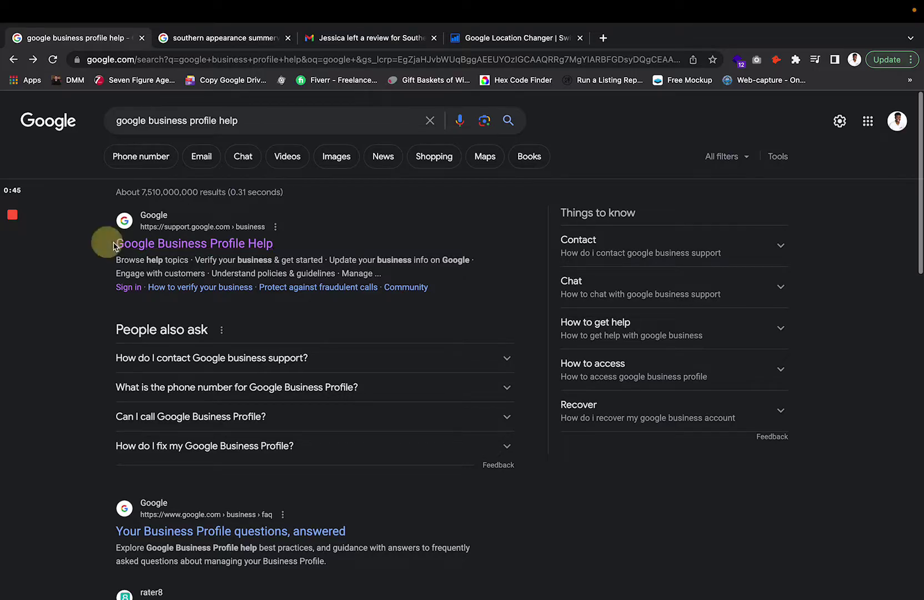
drag(113, 246, 285, 242)
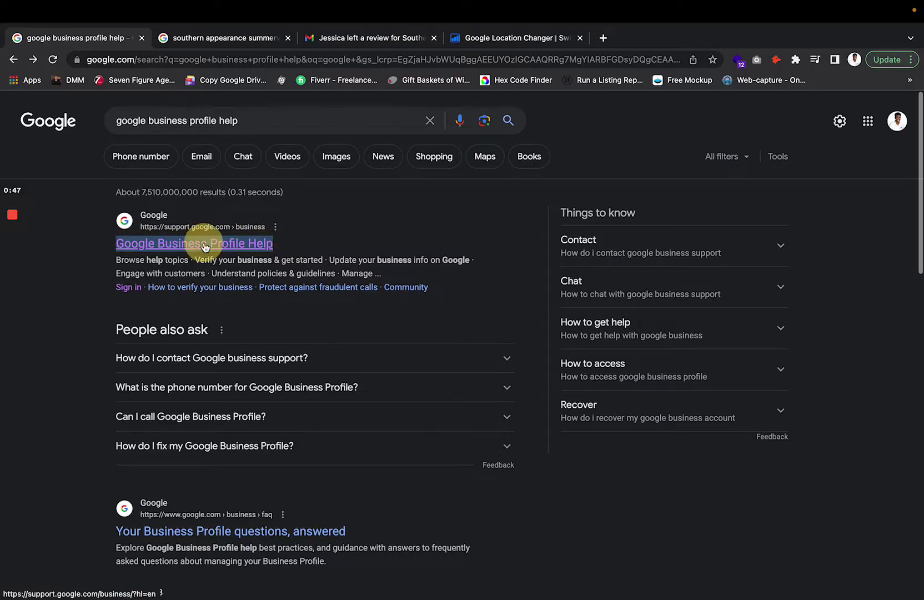
click(204, 244)
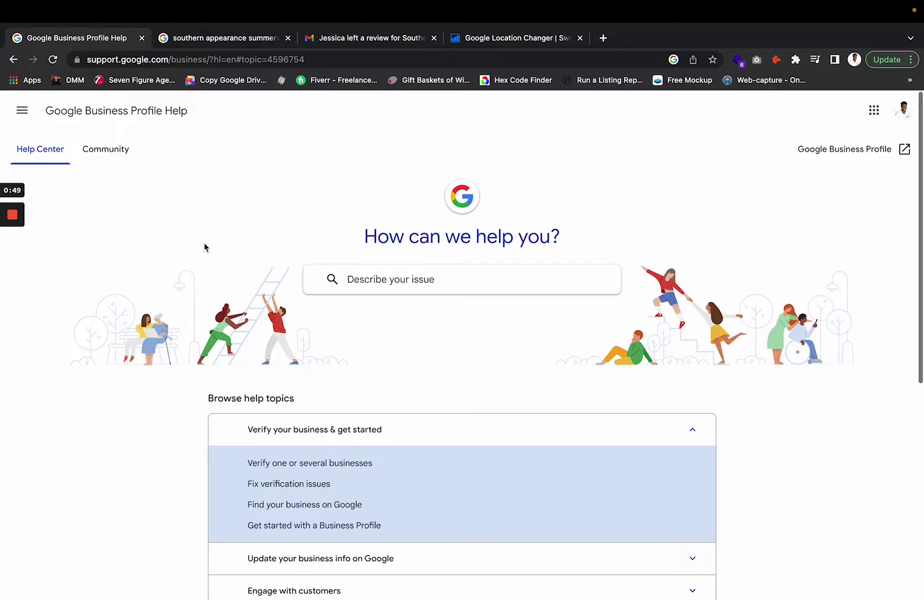
click(48, 100)
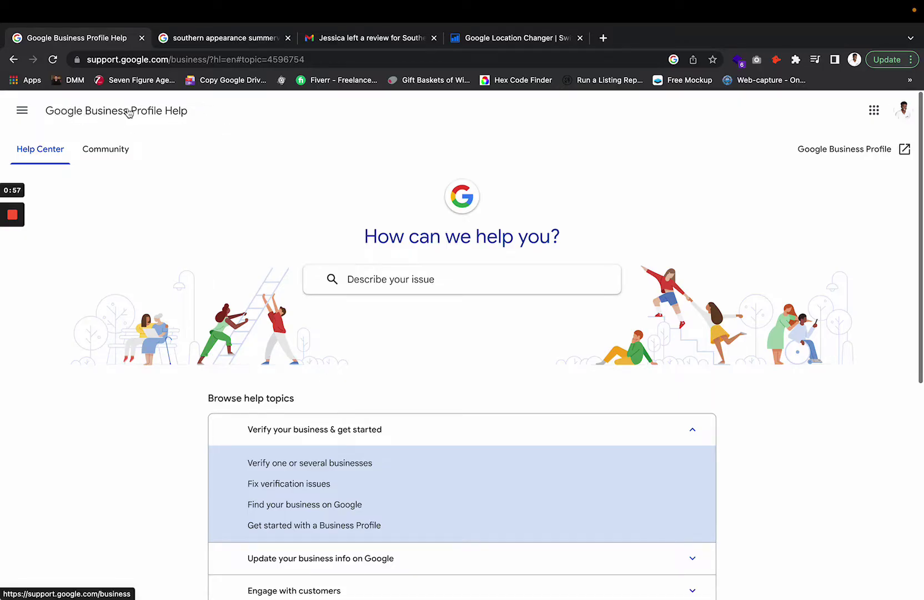
scroll(449, 315, down, 7)
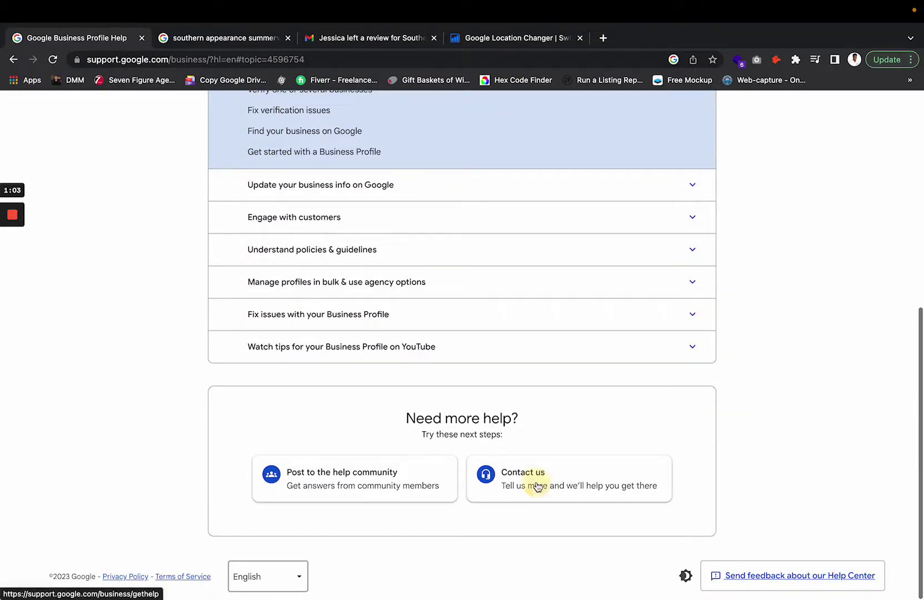
- Start a Contact Us request and choose Southern Appearance as the business
click(534, 483)
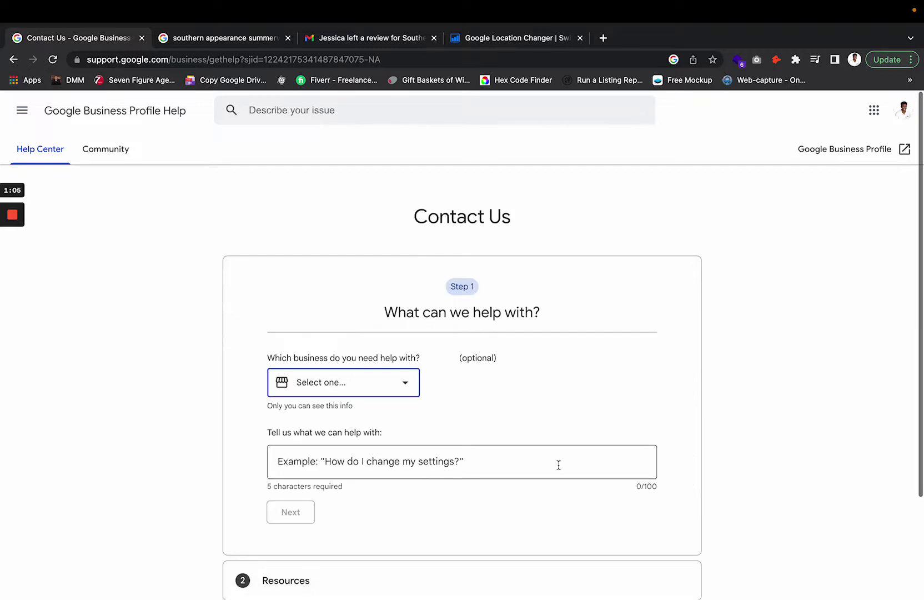
click(371, 384)
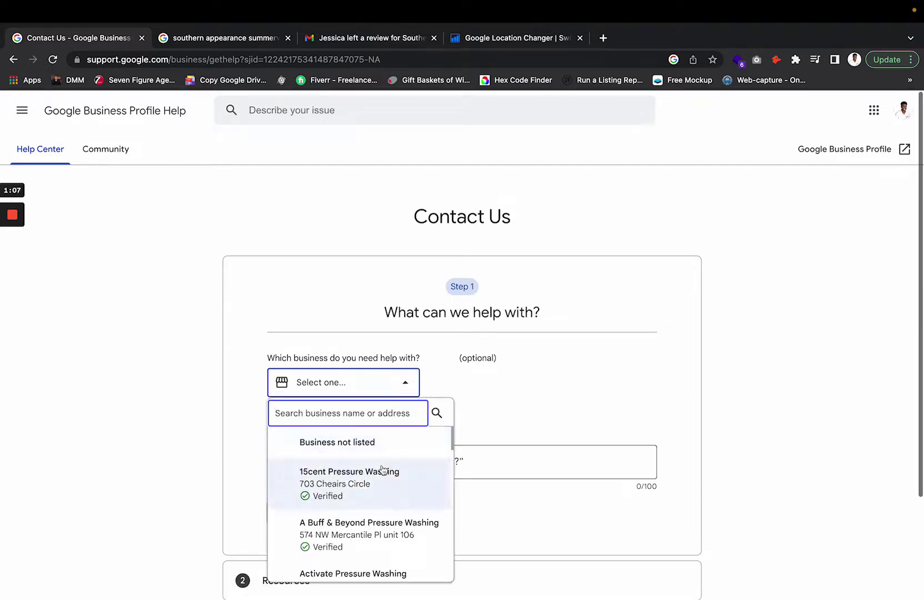
scroll(382, 471, down, 3)
scroll(383, 470, down, 5)
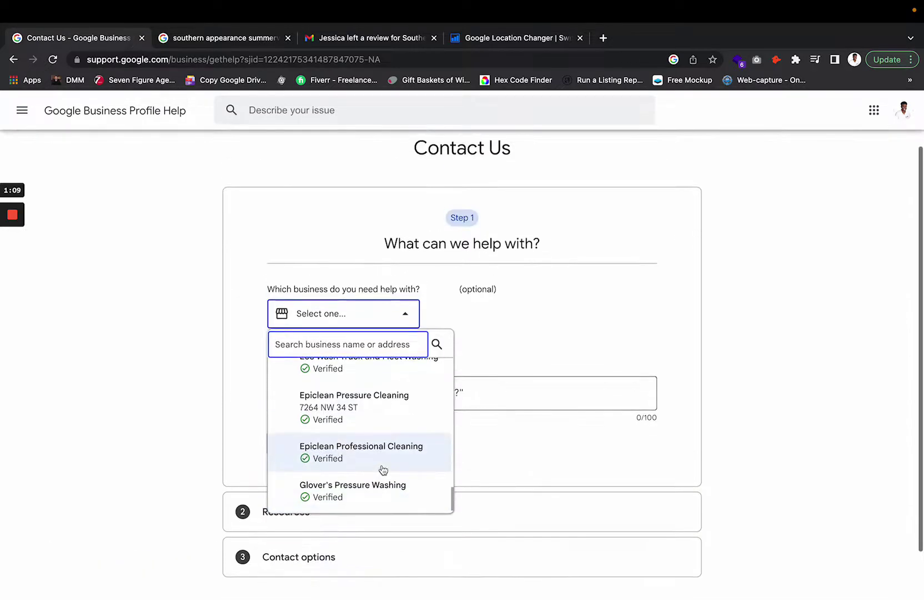
text(southern)
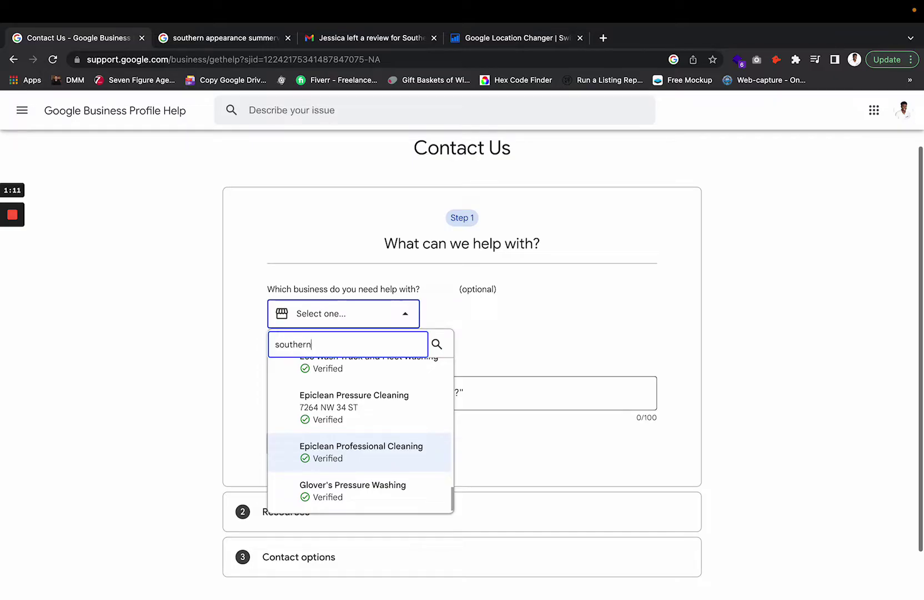
key(Return)
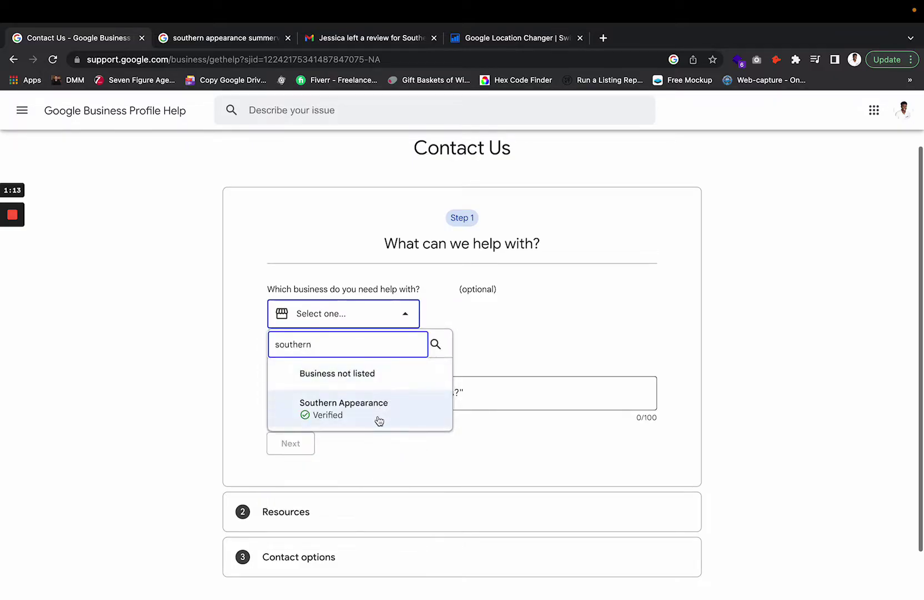
click(380, 417)
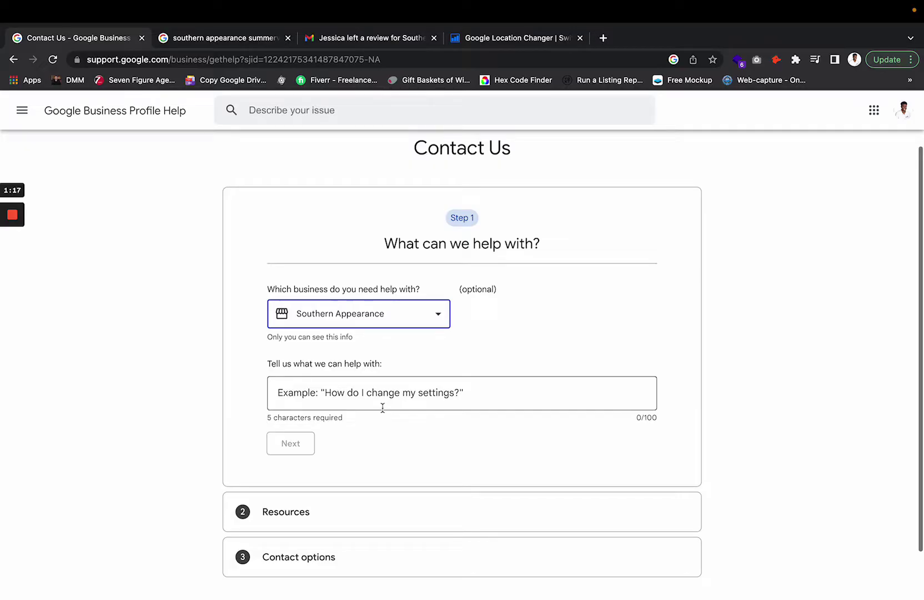
click(429, 359)
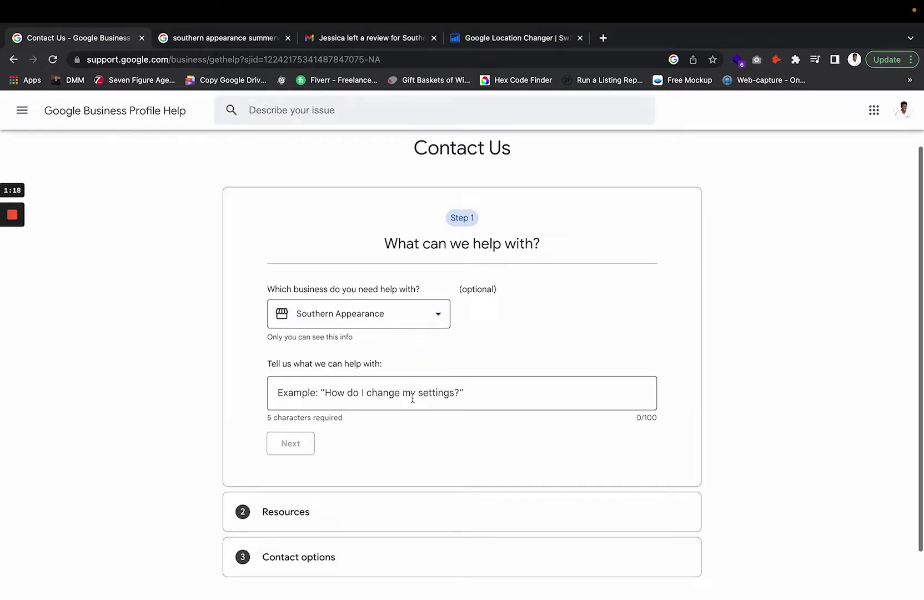
- Describe the issue as 'missing reviews' and pick the 'Review missing' option
click(412, 397)
click(417, 347)
click(328, 390)
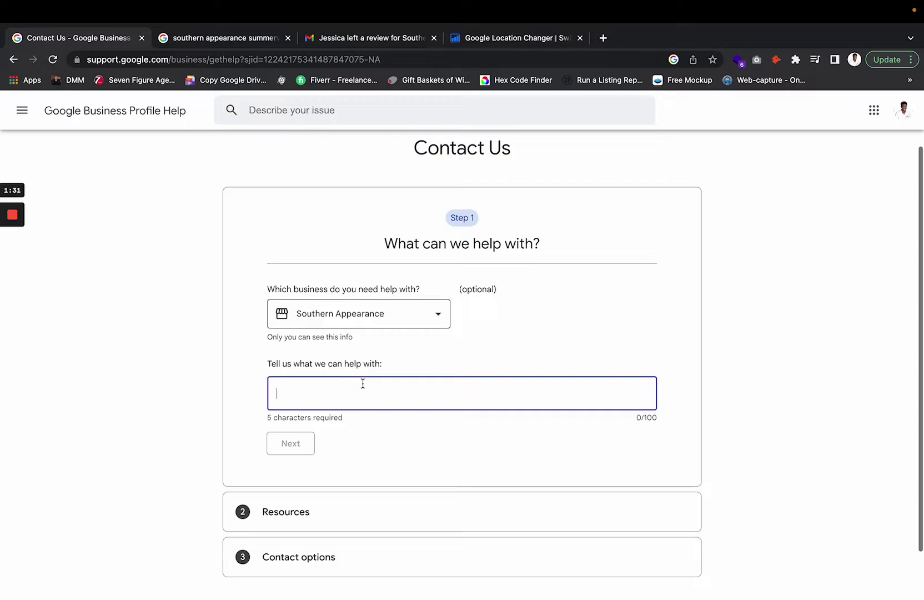
text(missing reviews)
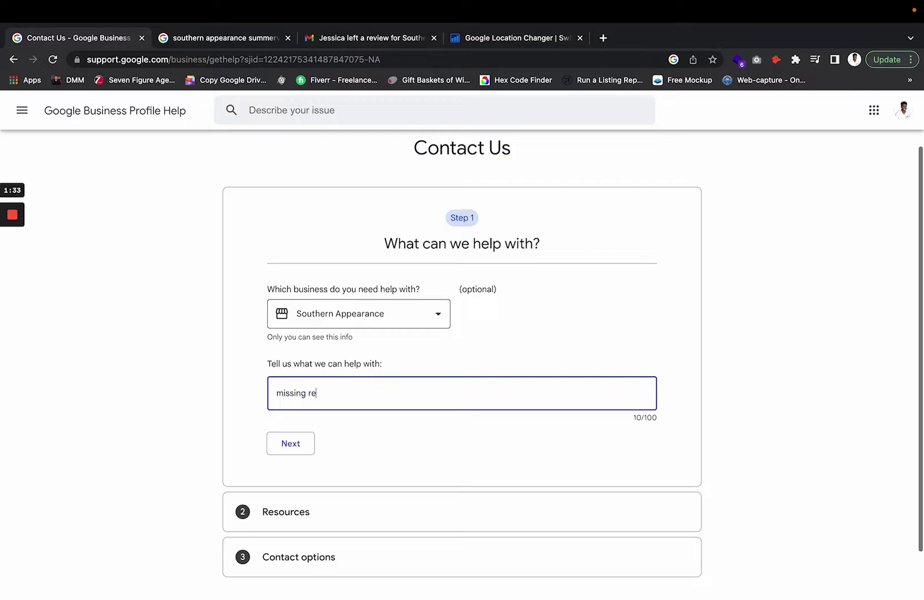
click(298, 439)
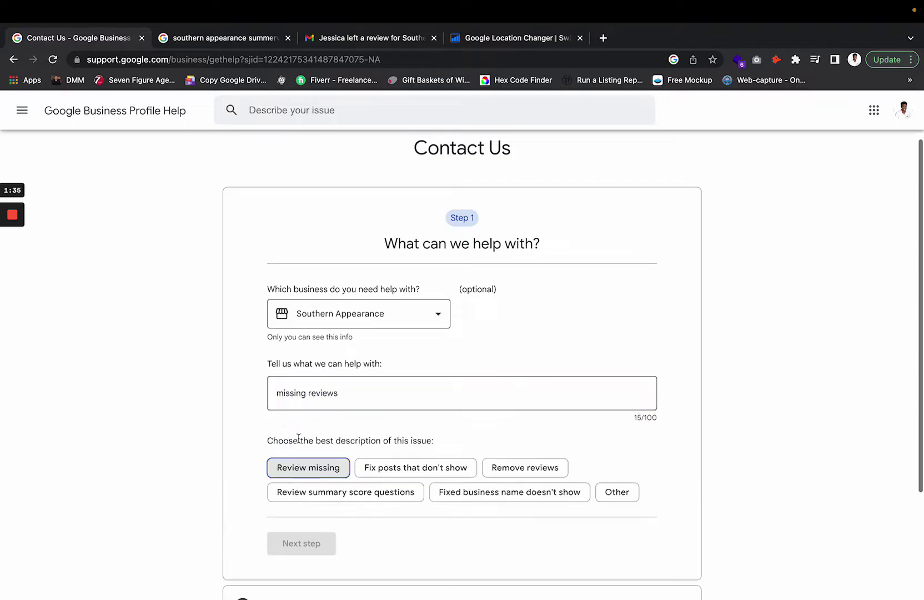
click(307, 469)
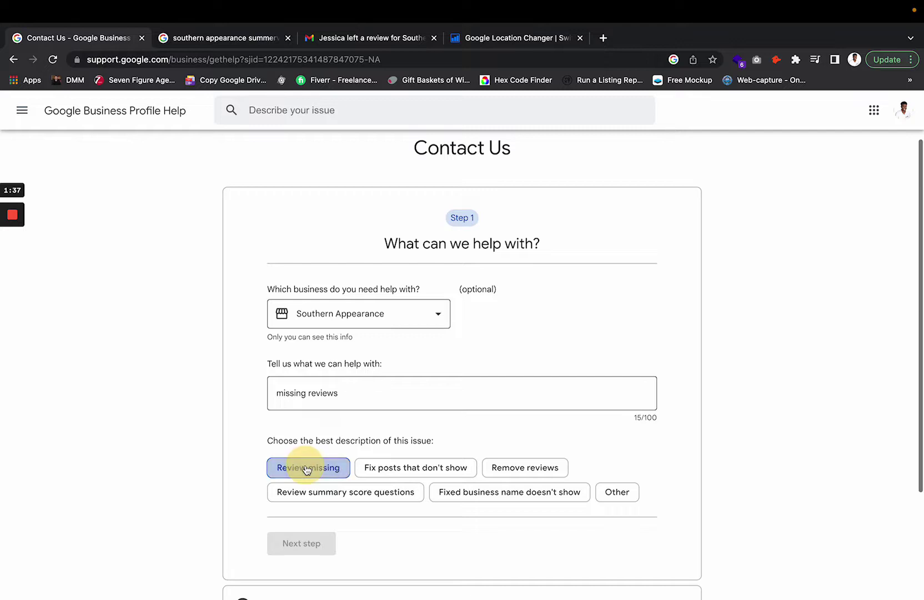
scroll(305, 470, down, 1)
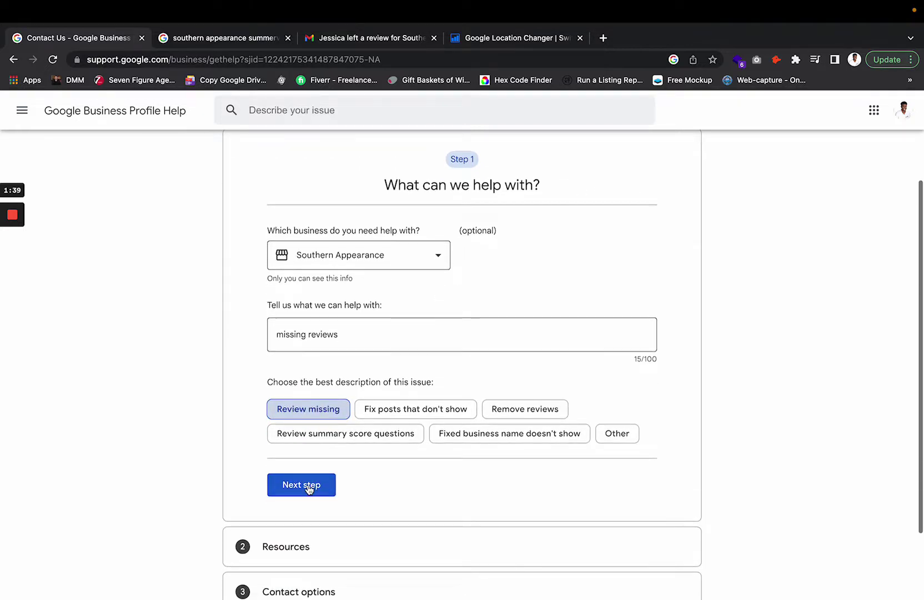
- Skip past the suggested resources and choose the Email contact option
click(309, 488)
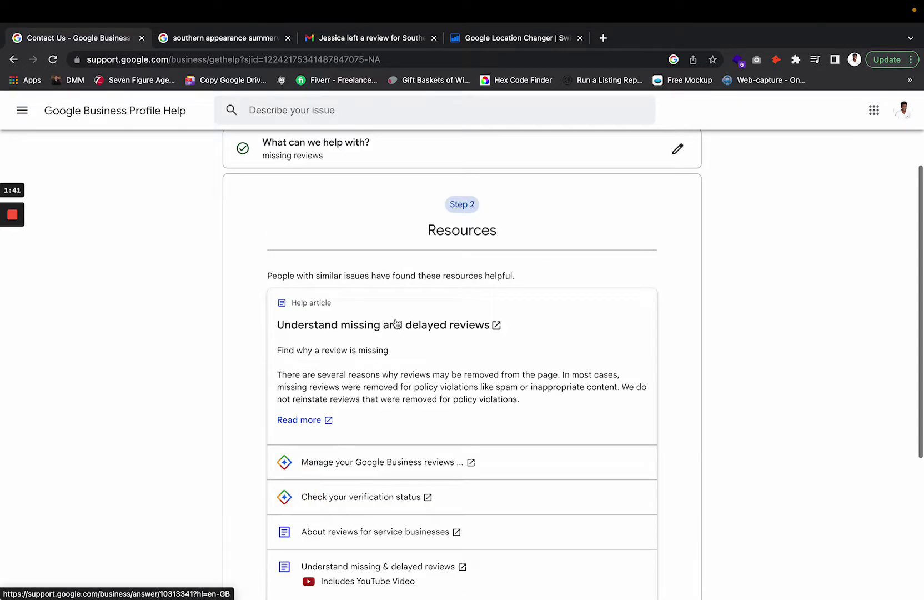
scroll(389, 372, down, 3)
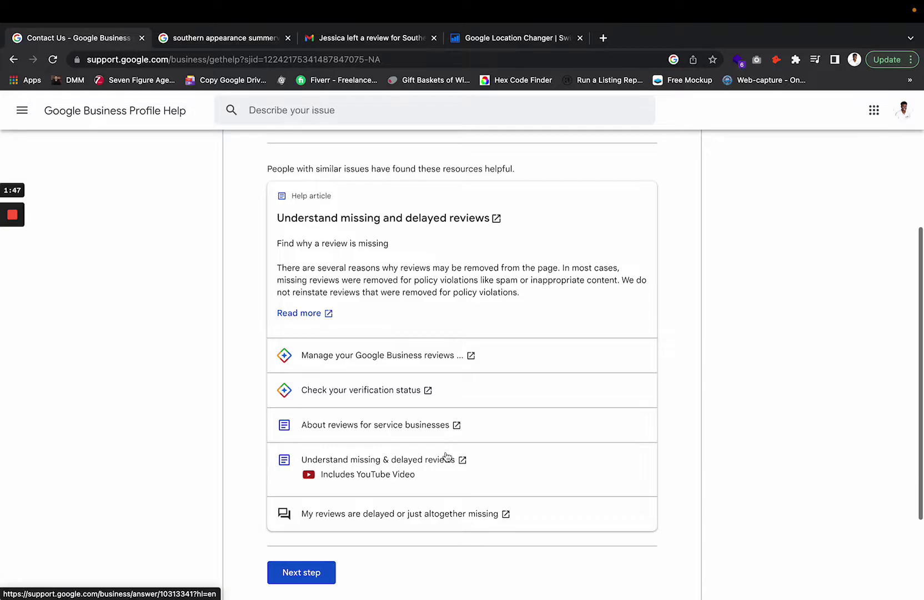
scroll(340, 435, down, 3)
click(310, 485)
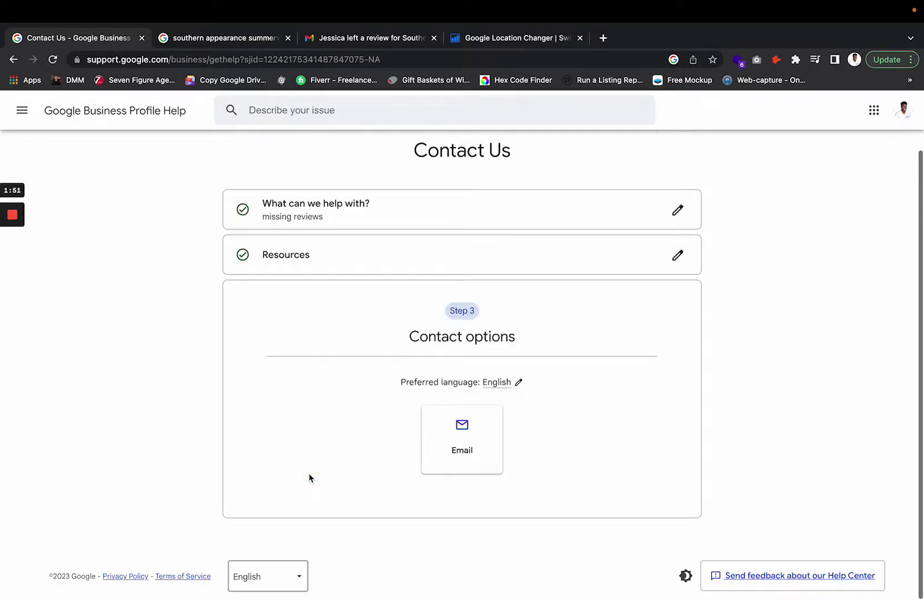
click(464, 433)
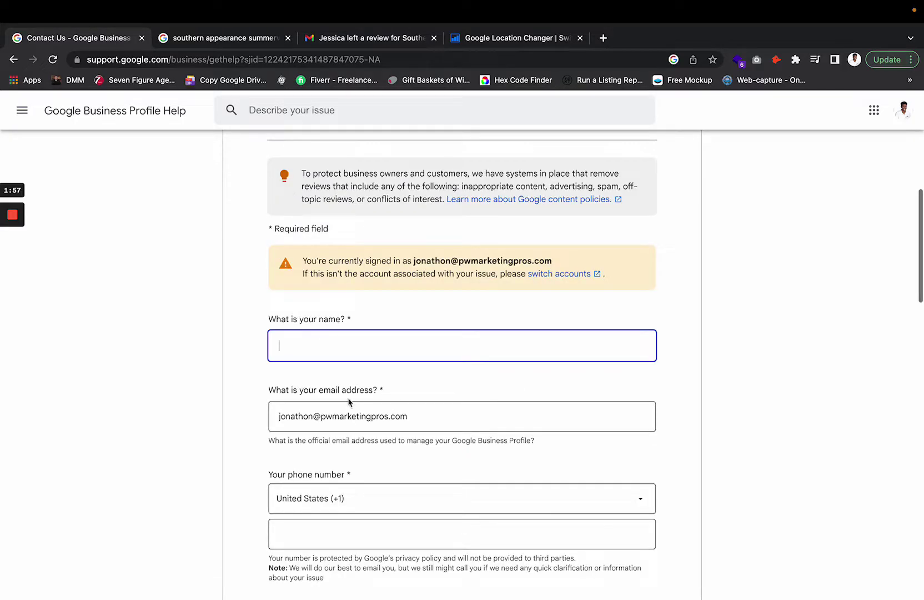
- Set the relationship to the business to 'I own this business' on the email form
scroll(349, 400, down, 3)
scroll(348, 400, down, 4)
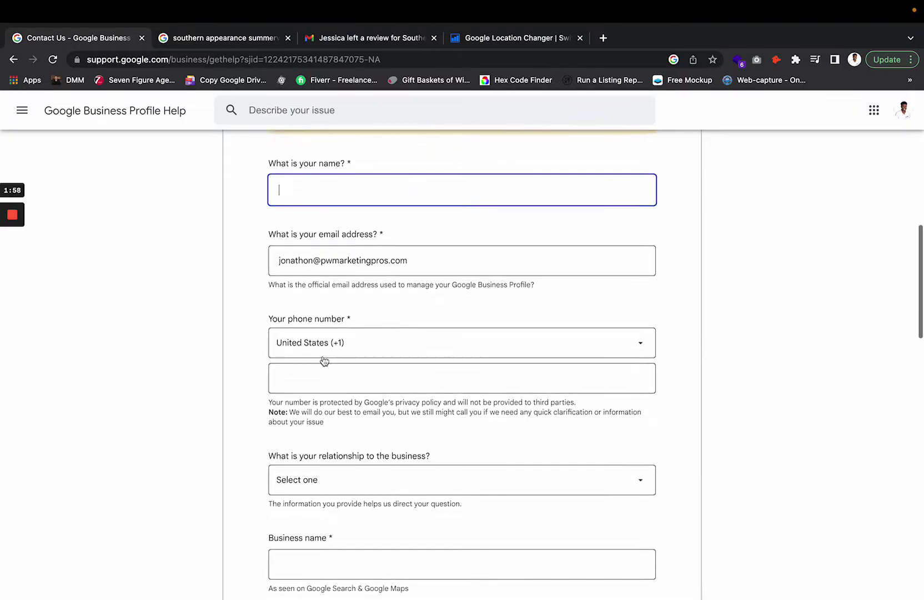
click(403, 319)
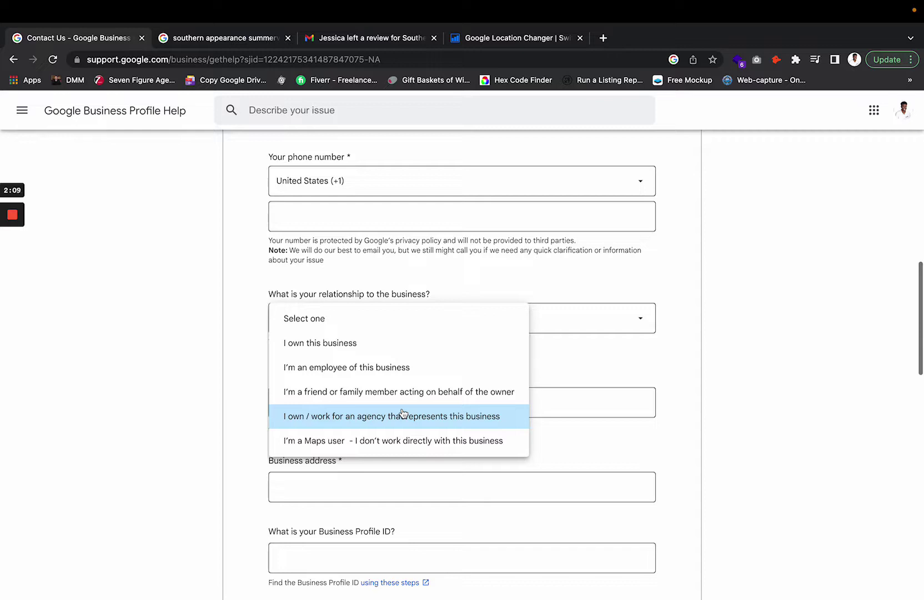
click(369, 343)
click(383, 328)
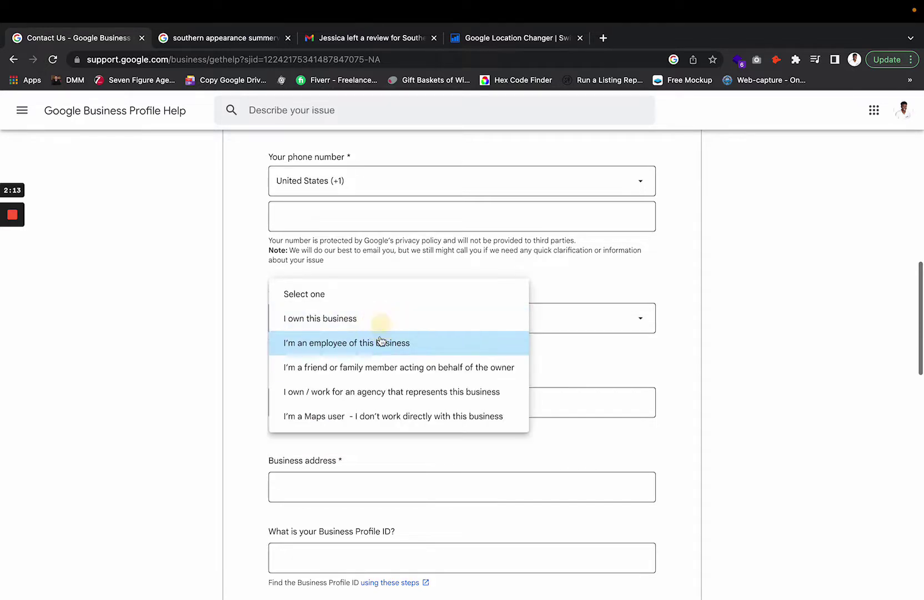
click(382, 343)
click(388, 325)
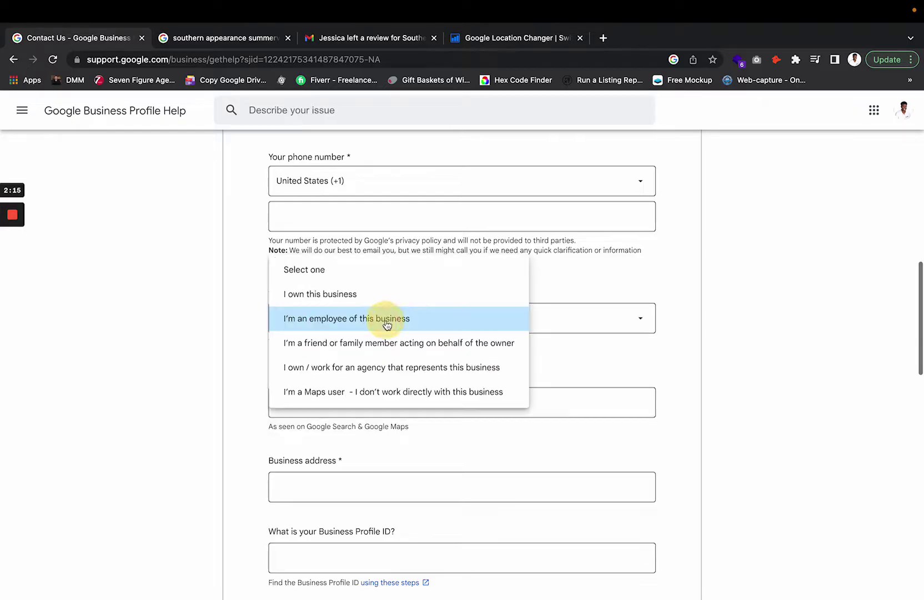
click(394, 302)
click(347, 399)
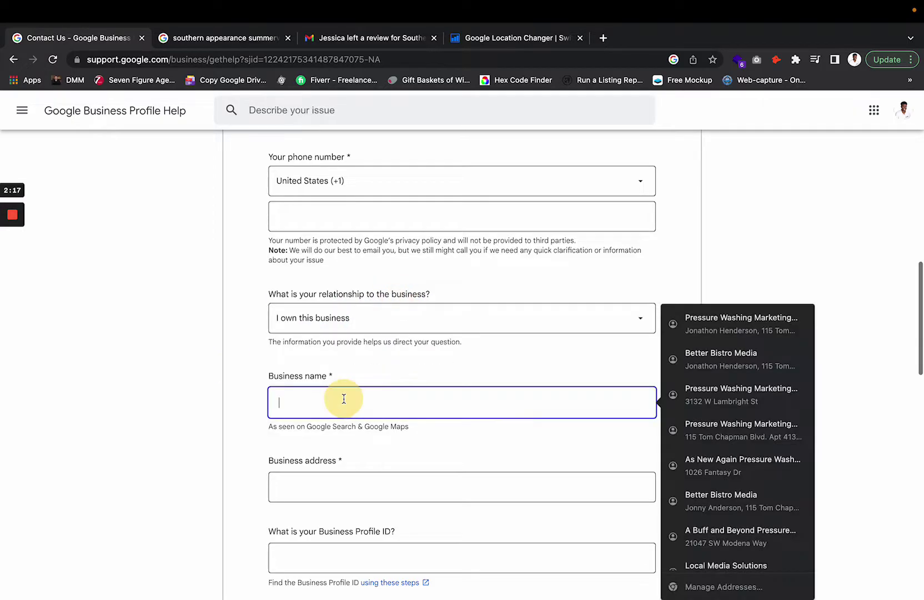
drag(273, 431, 422, 429)
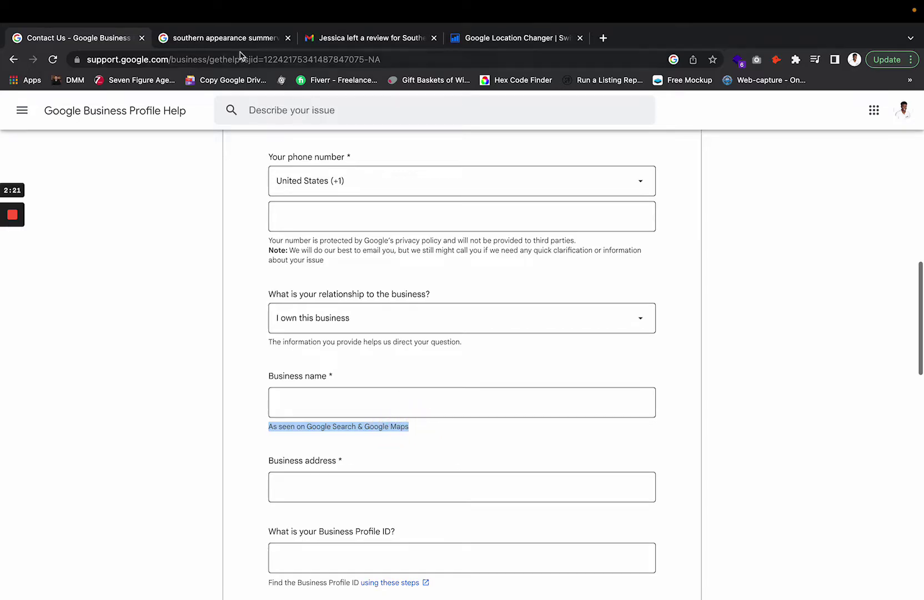
click(229, 37)
double_click(686, 324)
triple_click(686, 324)
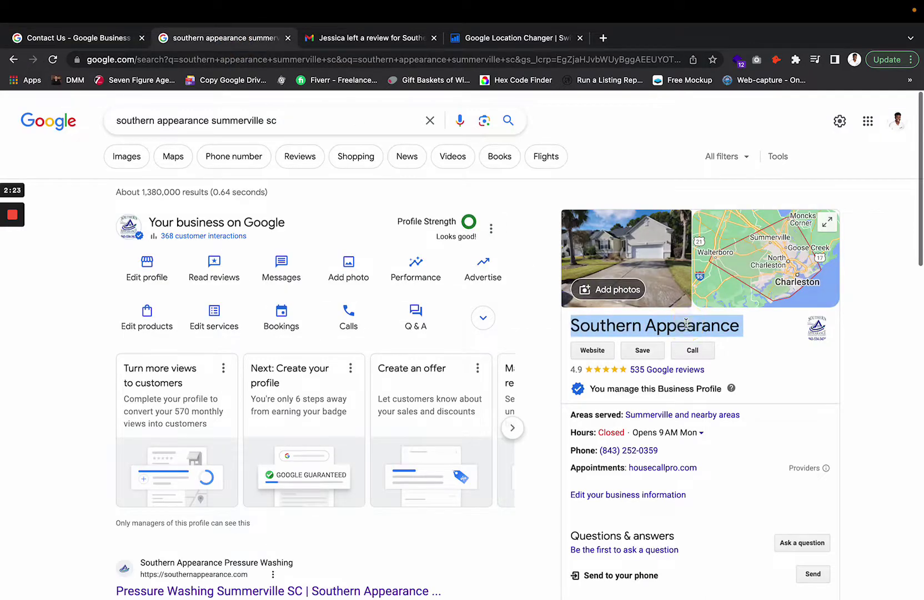
triple_click(687, 324)
click(689, 322)
click(106, 35)
scroll(375, 414, down, 3)
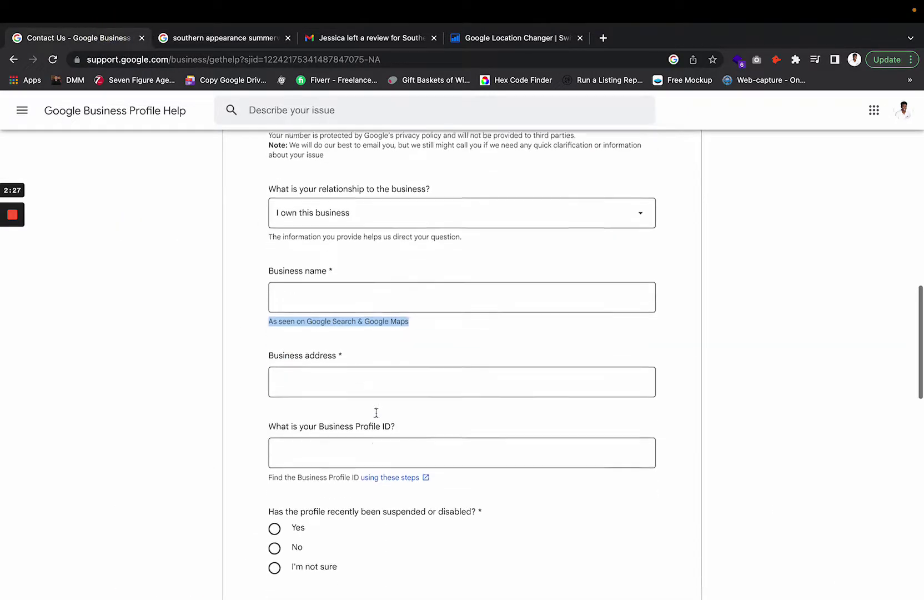
click(361, 343)
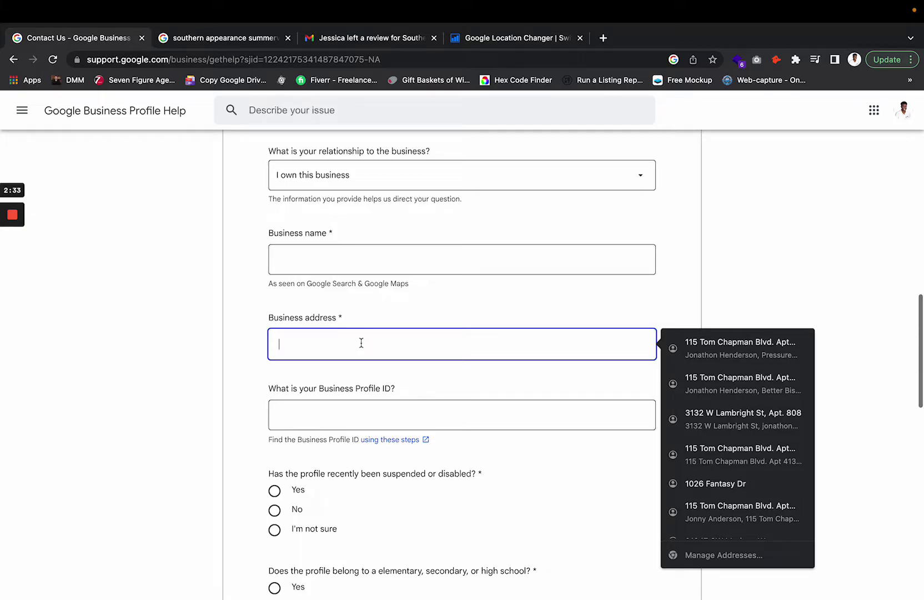
text(Service)
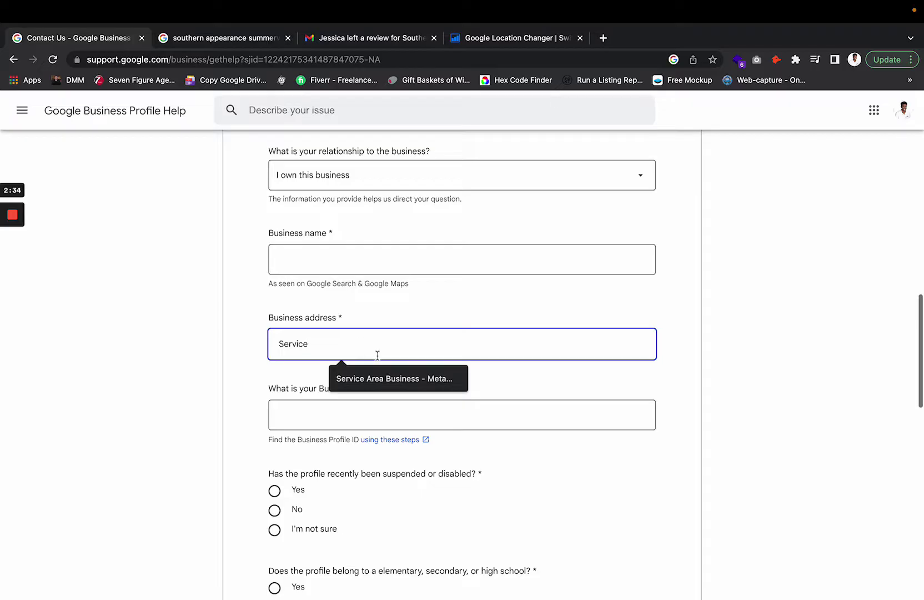
click(404, 378)
drag(428, 341, 372, 342)
text(Summervil)
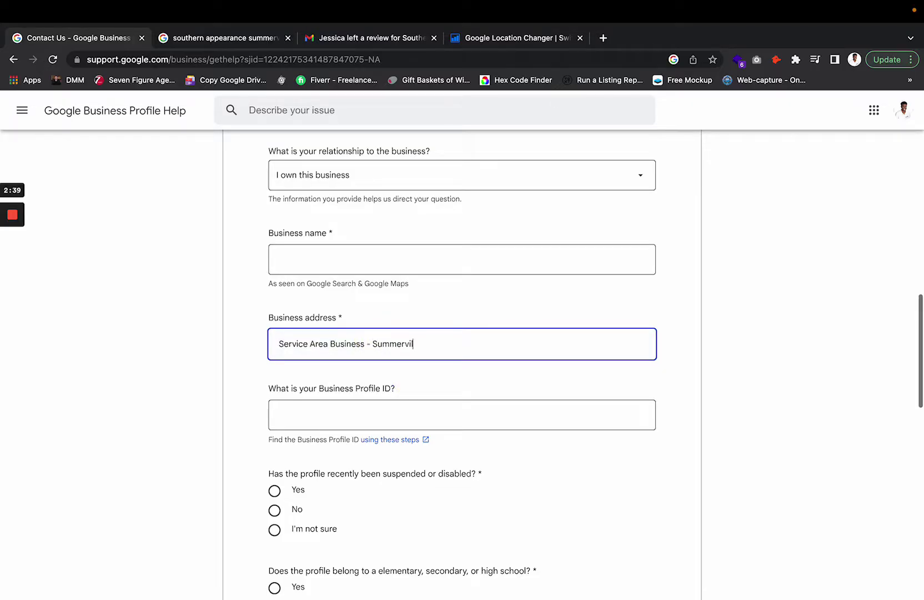
text(le, SC)
triple_click(397, 343)
key(BackSpace)
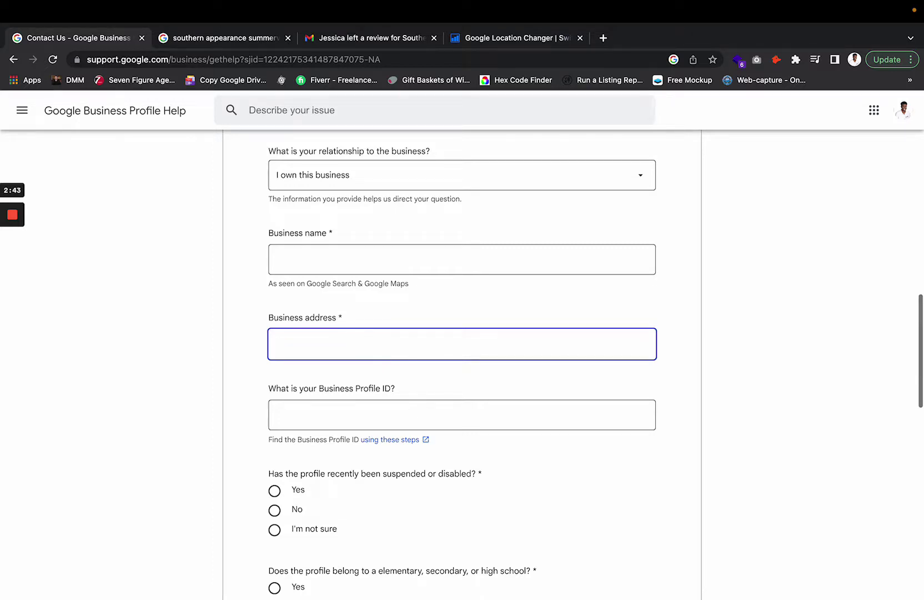
scroll(462, 361, down, 2)
click(358, 358)
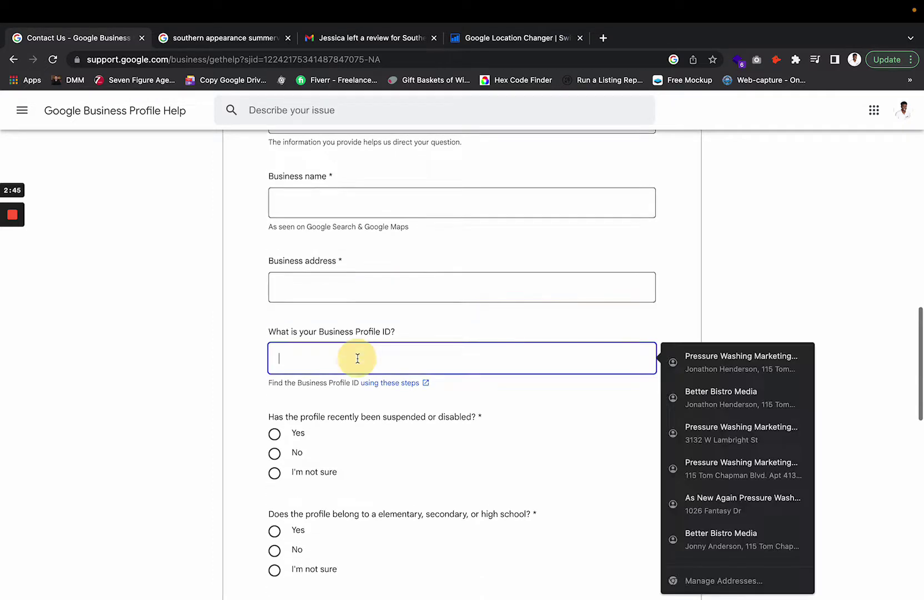
click(428, 316)
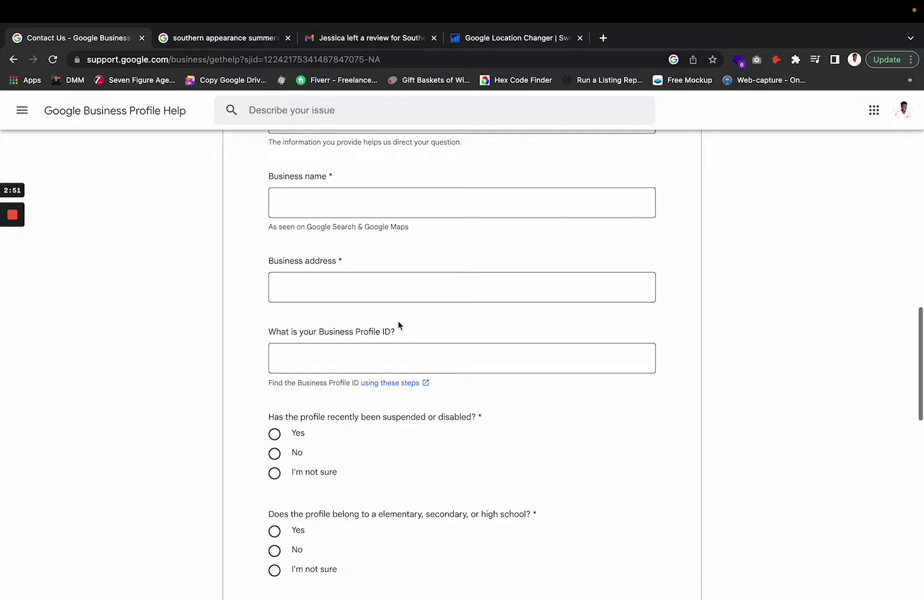
- Switch to the Southern Appearance search results tab
click(225, 37)
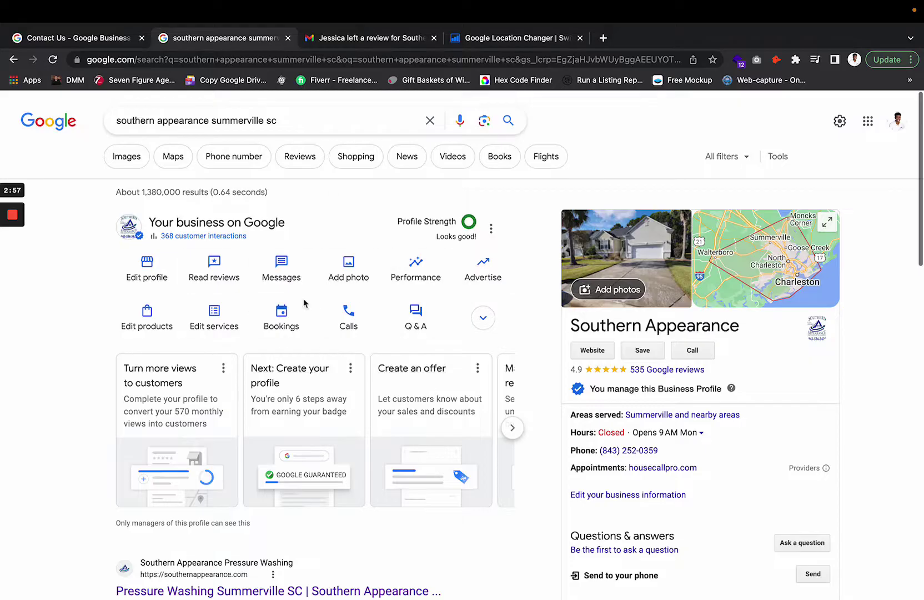
click(144, 120)
key(super+a)
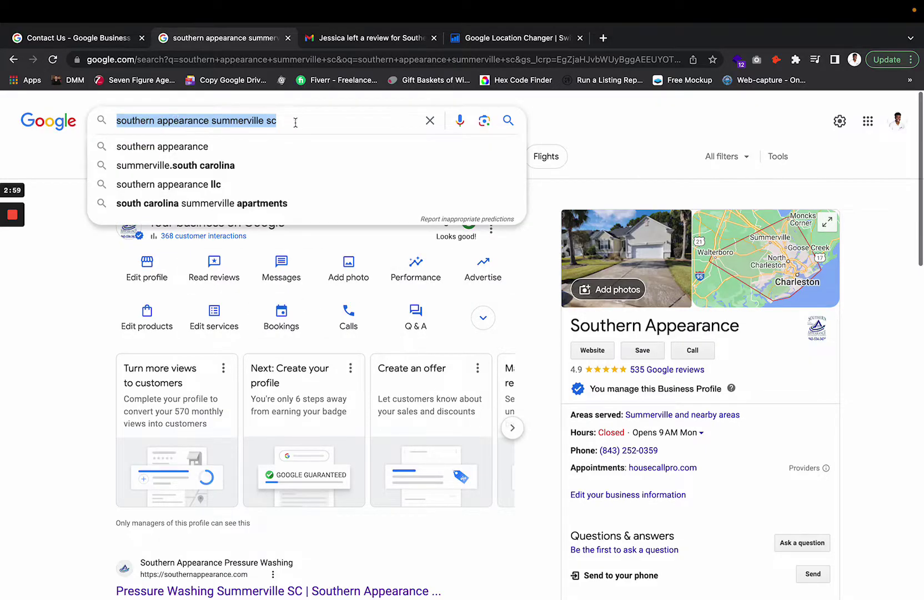
click(296, 122)
click(541, 356)
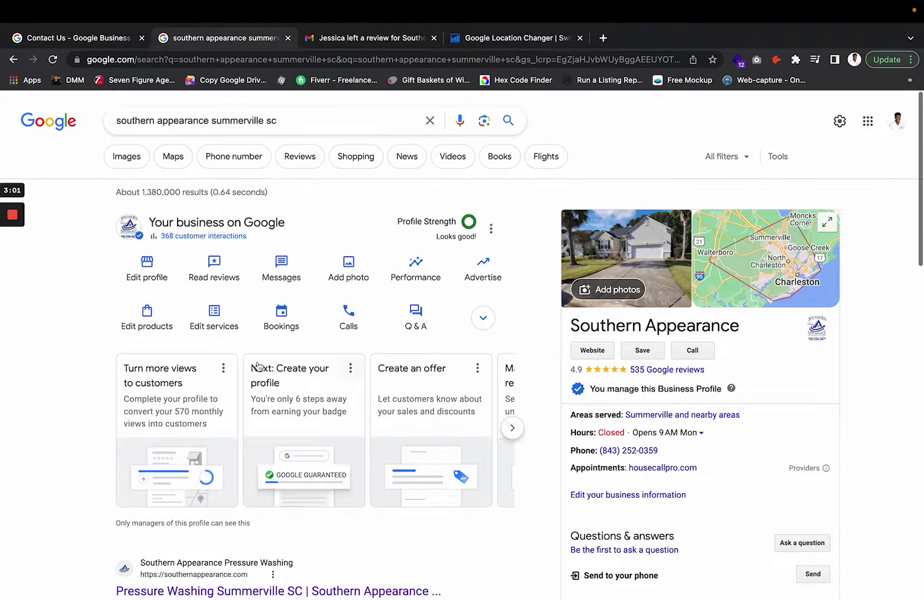
- Copy the Business Profile ID from Advanced settings and return to the form's Profile ID field
click(491, 229)
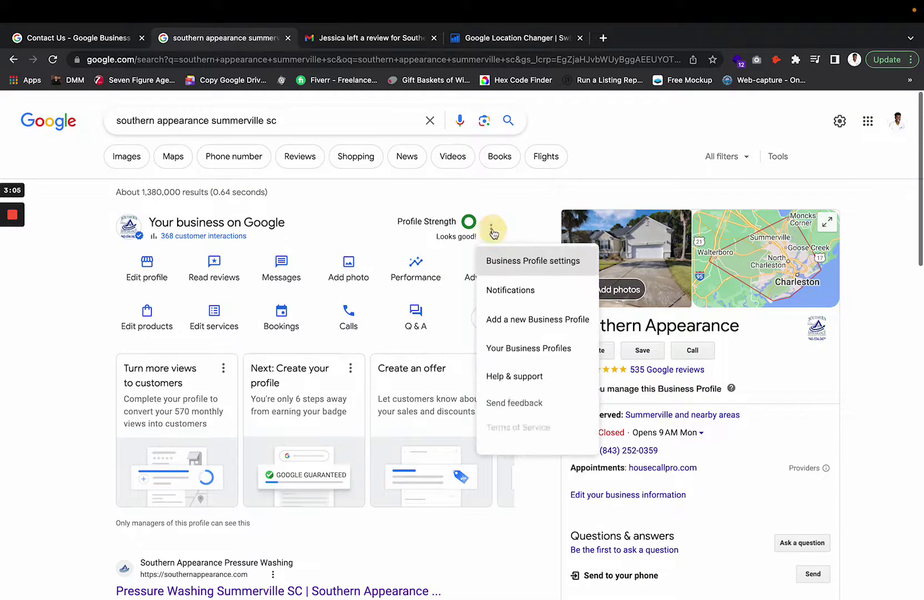
click(534, 263)
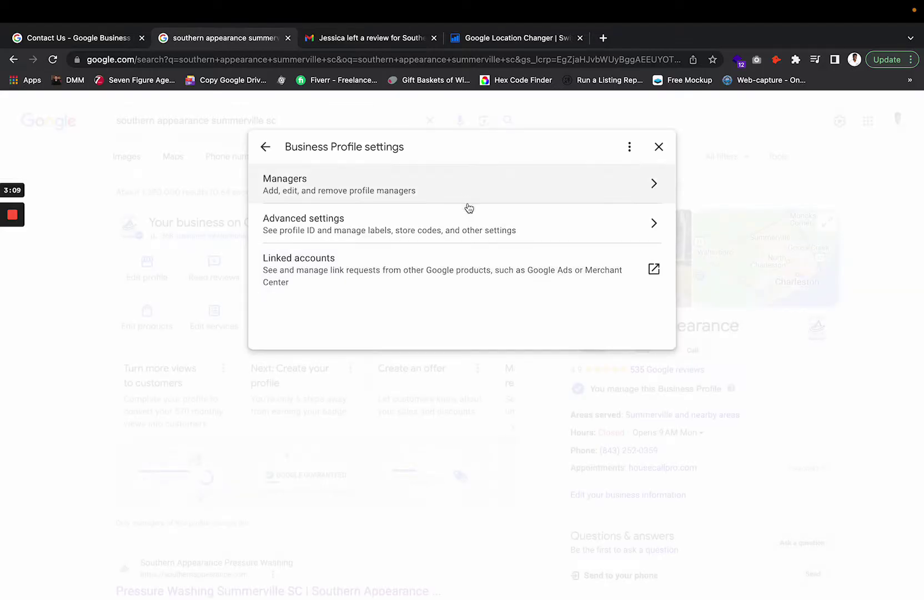
click(469, 231)
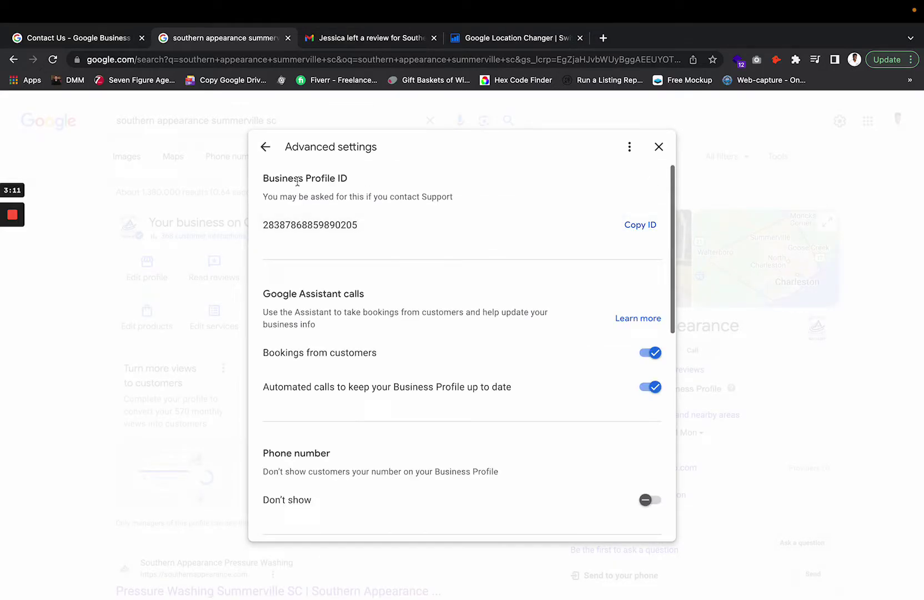
drag(270, 178, 361, 180)
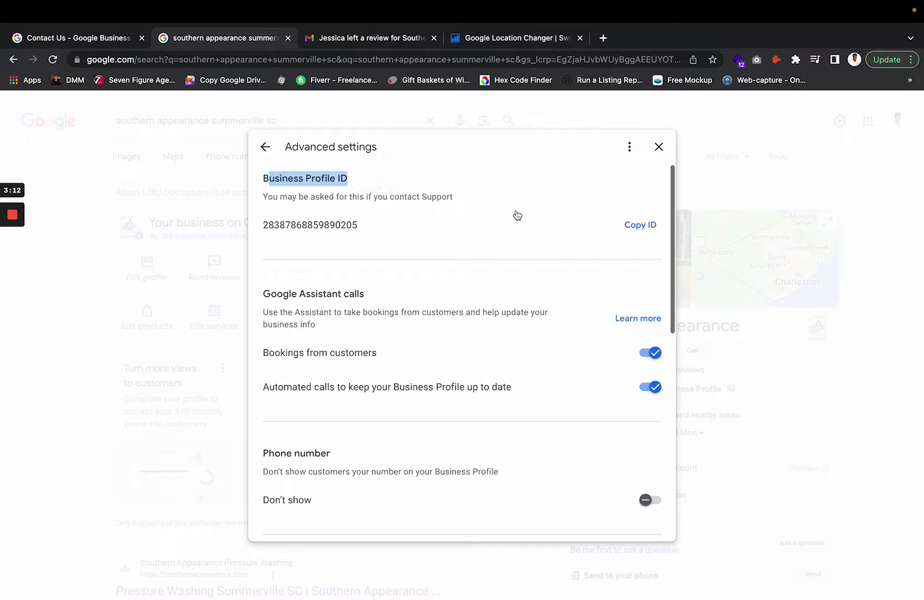
click(639, 225)
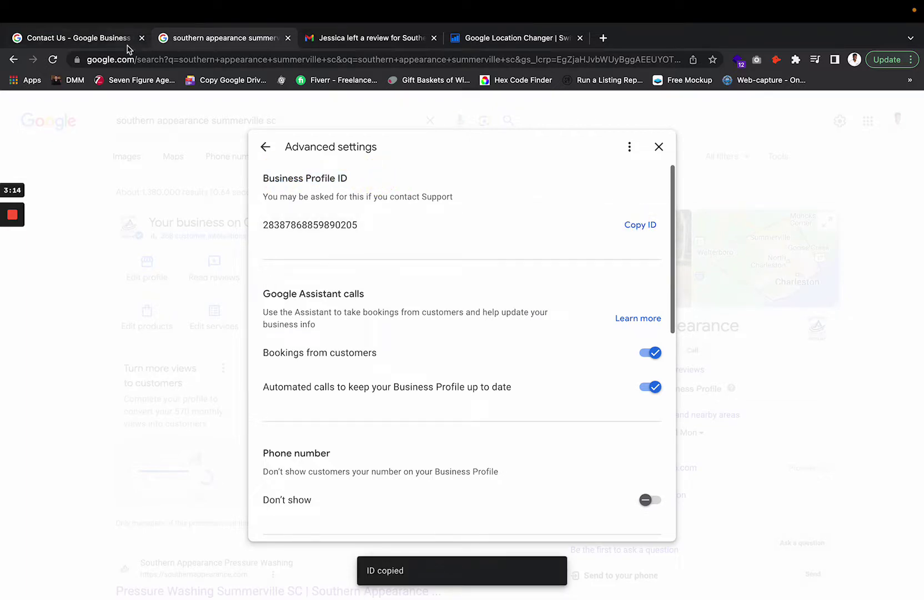
click(106, 34)
click(332, 360)
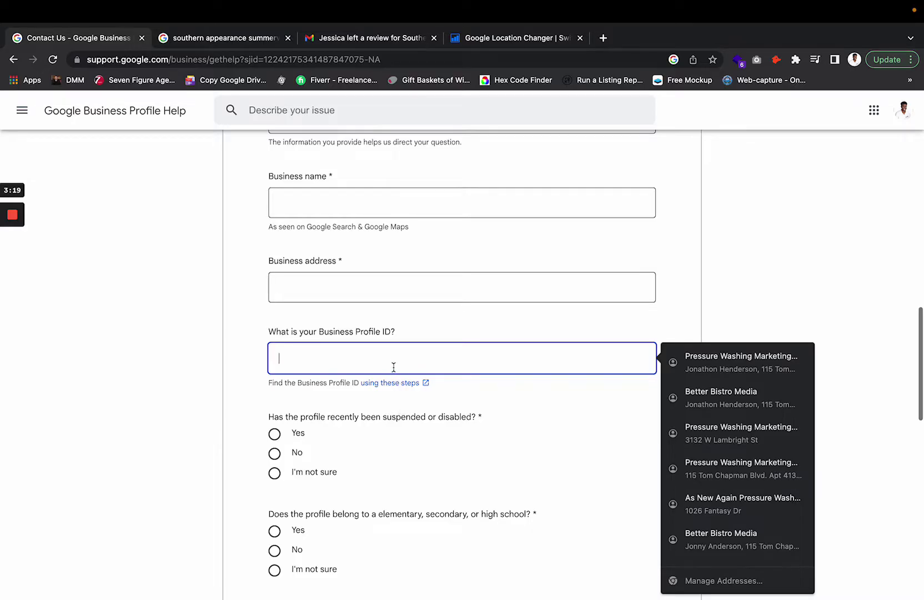
- Answer No to the question about the profile being suspended or disabled
click(392, 419)
scroll(392, 424, down, 2)
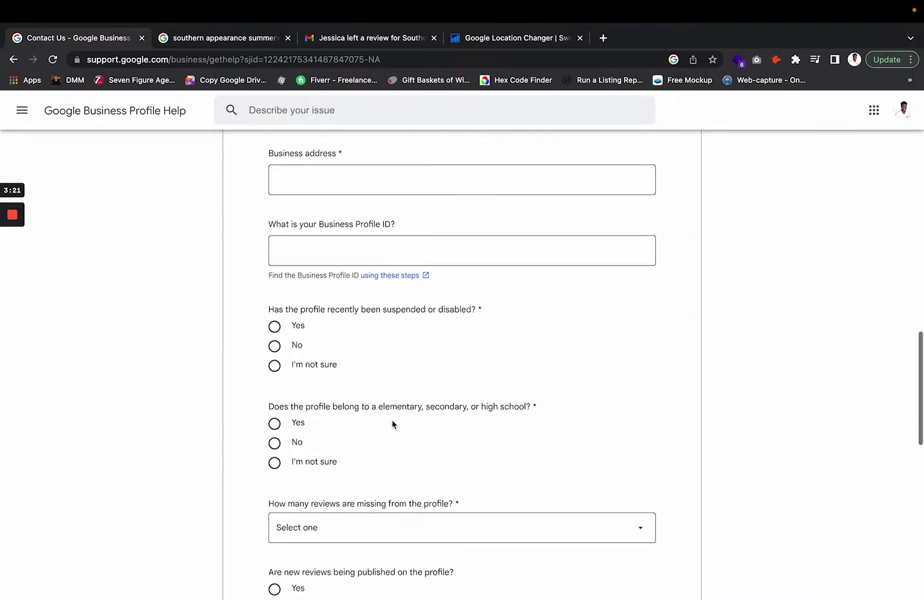
scroll(393, 424, down, 3)
scroll(371, 337, up, 1)
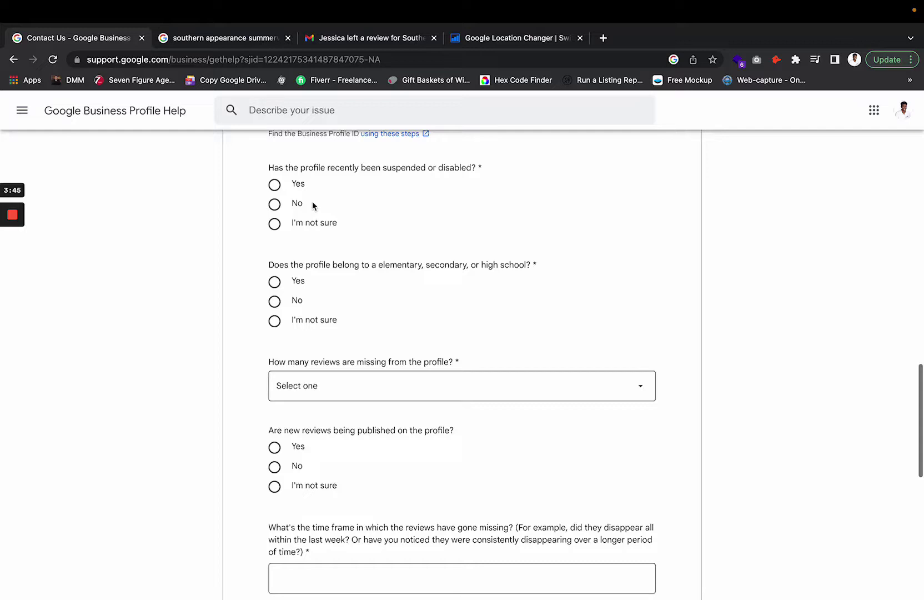
click(275, 186)
click(274, 203)
- Scroll down to the school ownership question and read it
scroll(350, 278, down, 1)
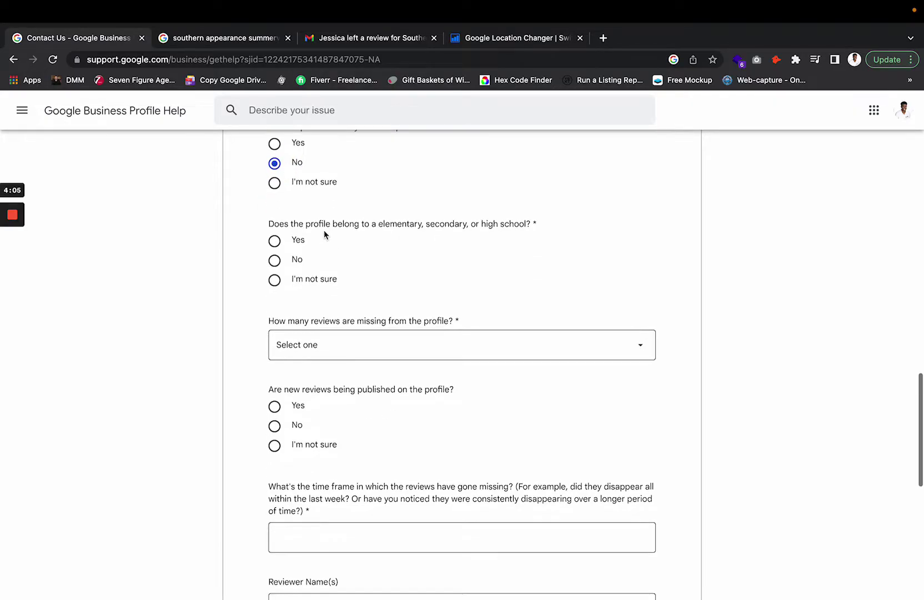
drag(359, 224, 565, 233)
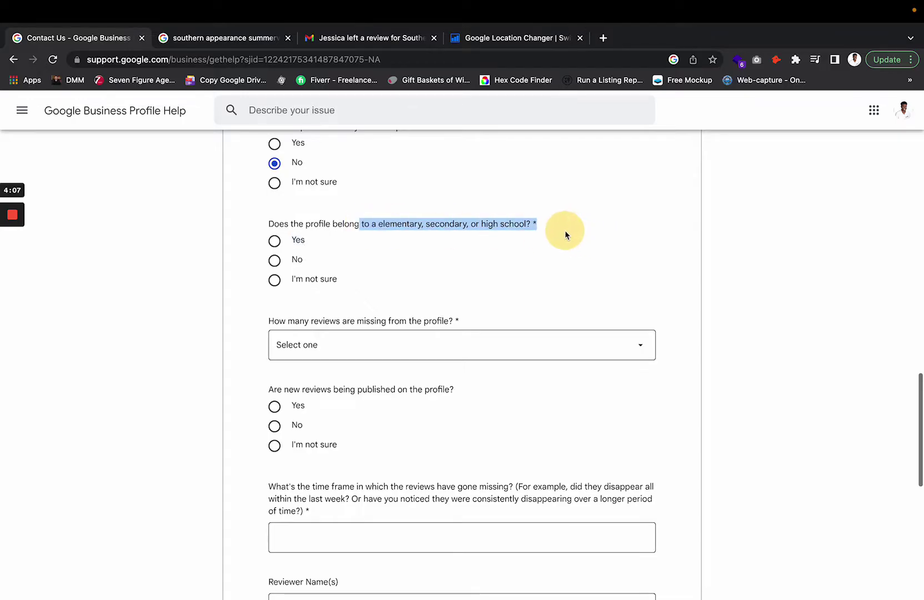
click(524, 223)
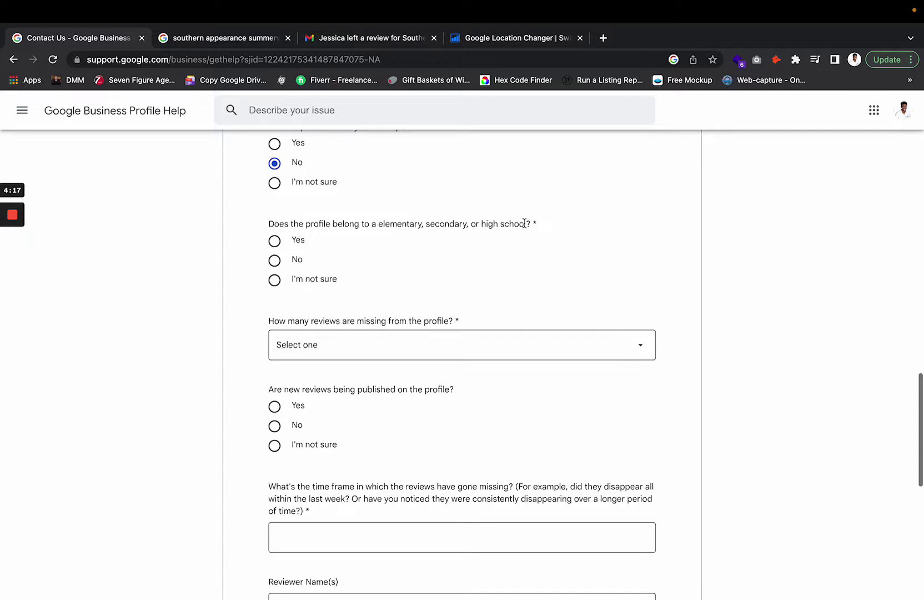
click(440, 220)
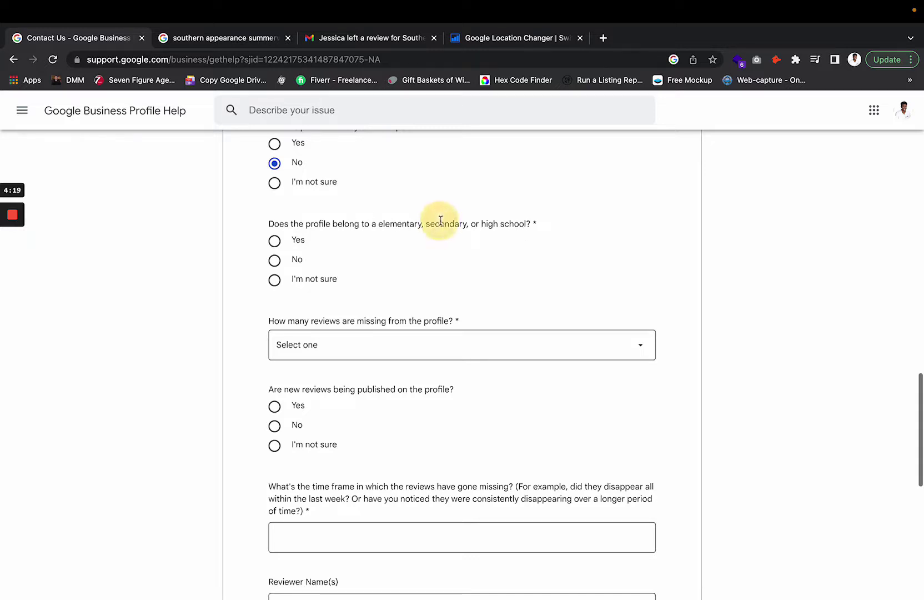
click(527, 222)
drag(517, 222, 268, 226)
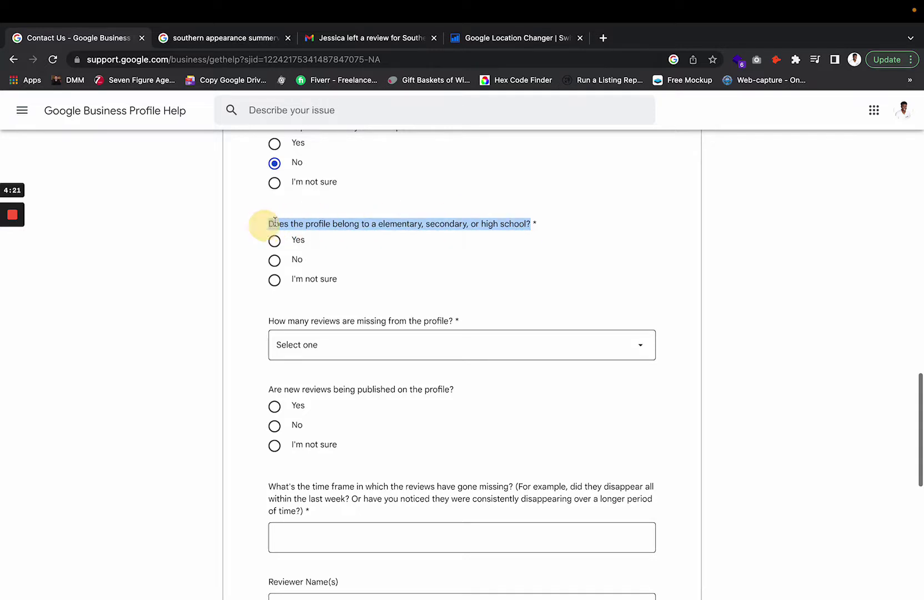
click(369, 218)
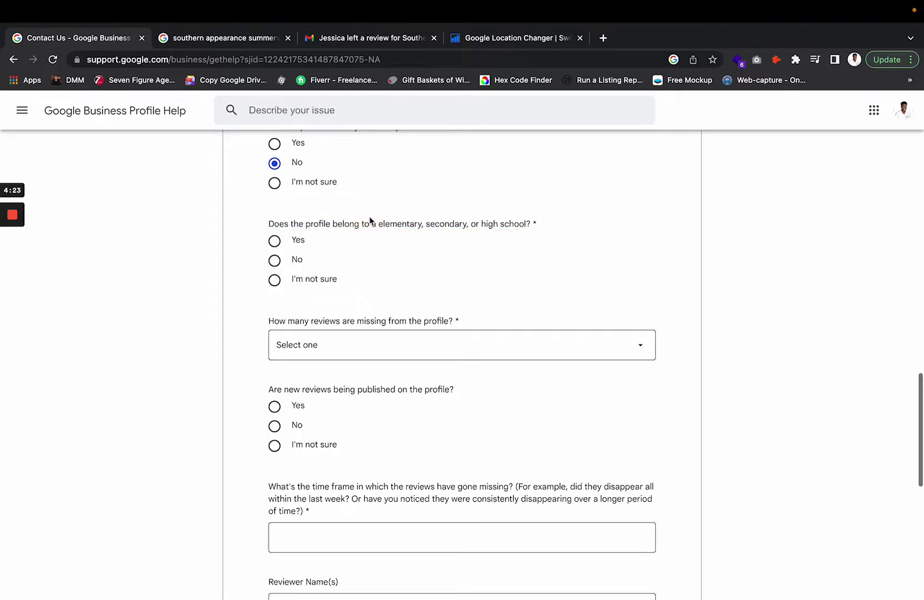
scroll(370, 220, down, 3)
click(379, 254)
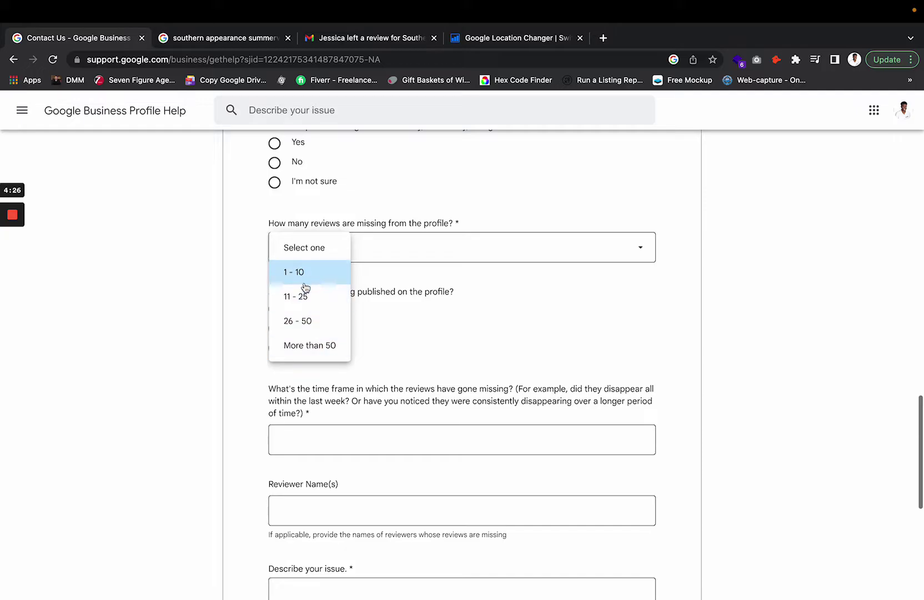
click(416, 310)
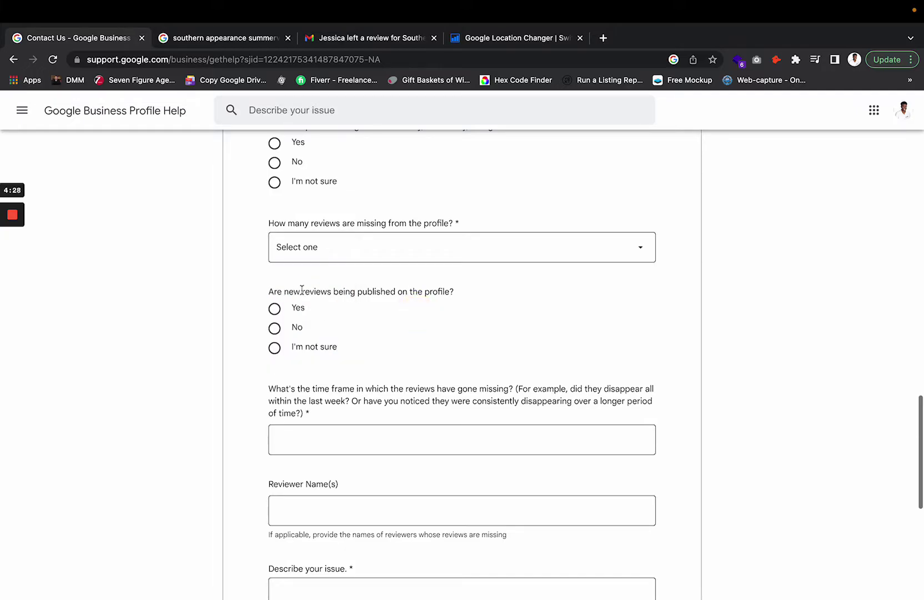
drag(302, 290, 462, 291)
click(453, 292)
scroll(400, 327, down, 3)
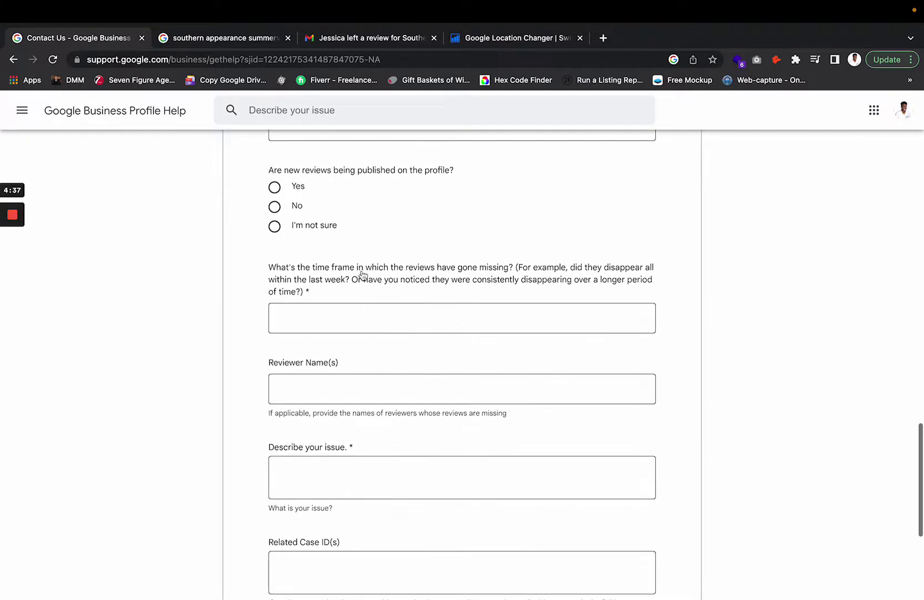
click(377, 272)
triple_click(377, 272)
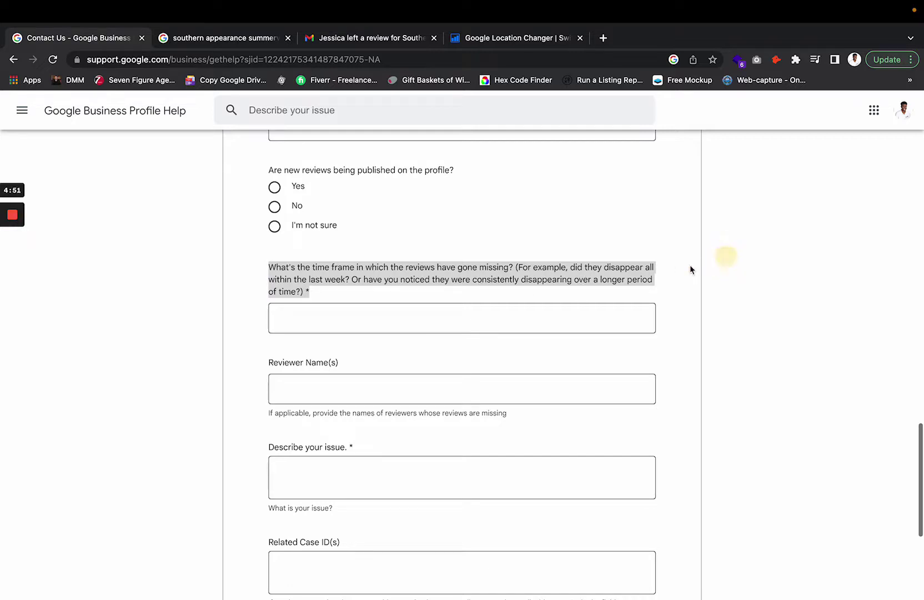
click(594, 241)
drag(450, 336, 449, 346)
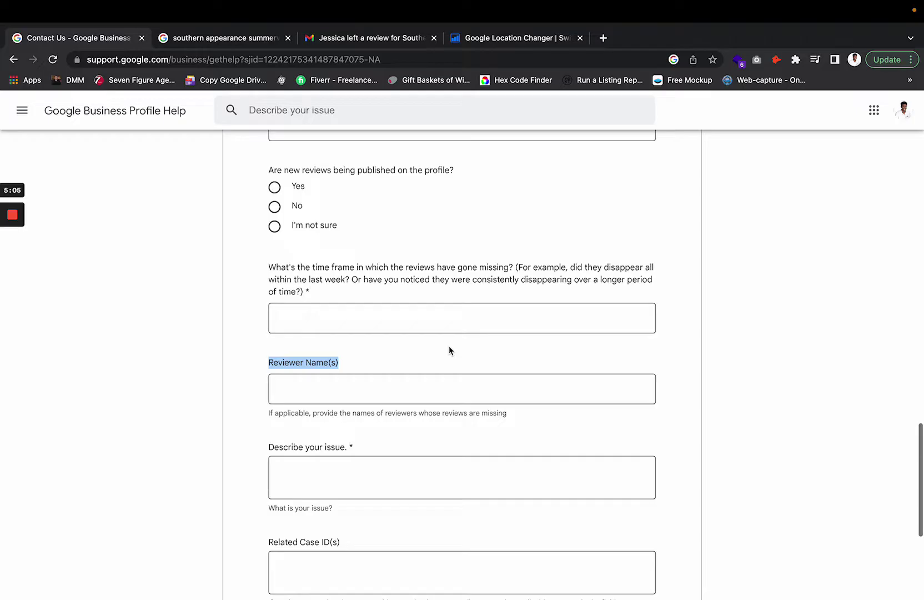
click(436, 318)
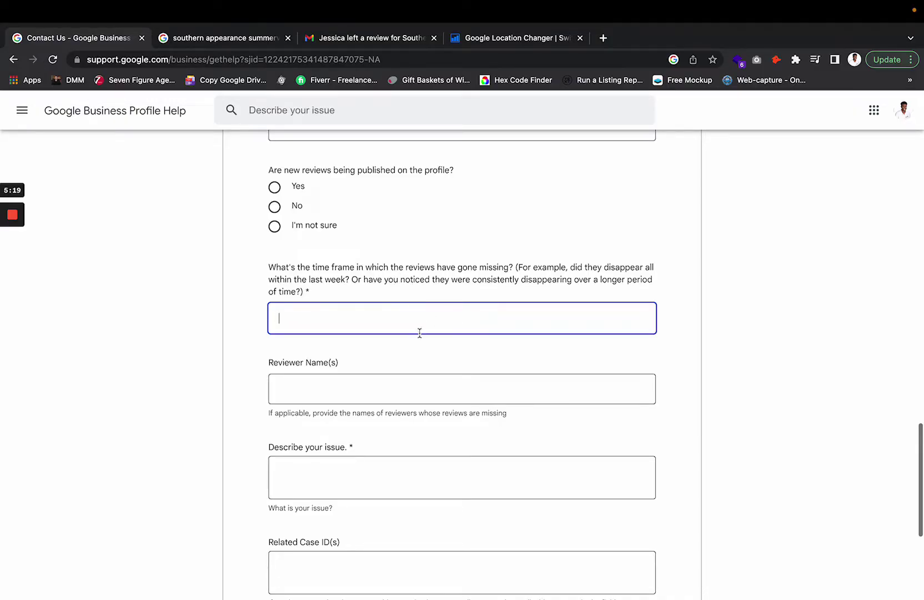
scroll(419, 332, down, 1)
click(401, 334)
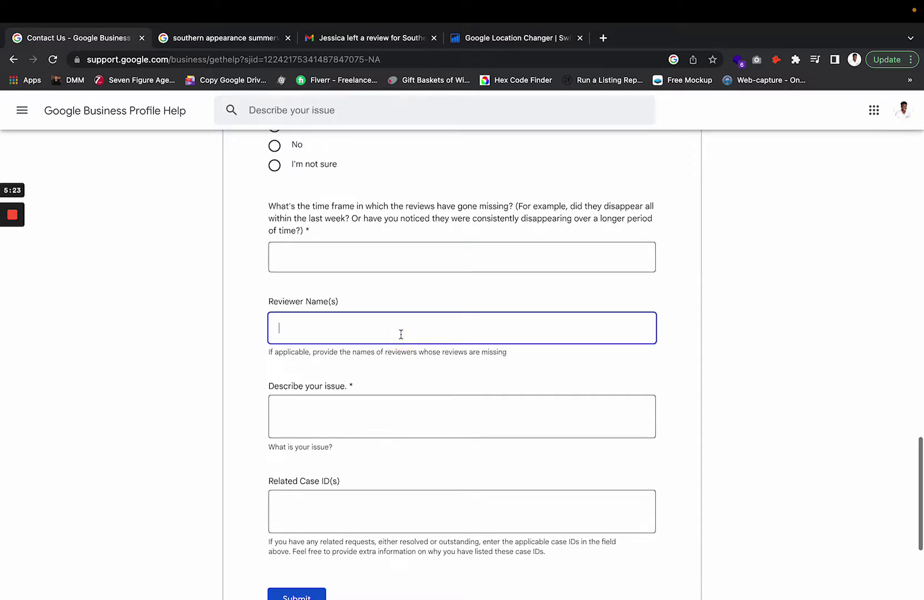
- Read the 5-star review email for Southern Appearance, noting the reviewers' names
click(376, 38)
scroll(535, 412, down, 2)
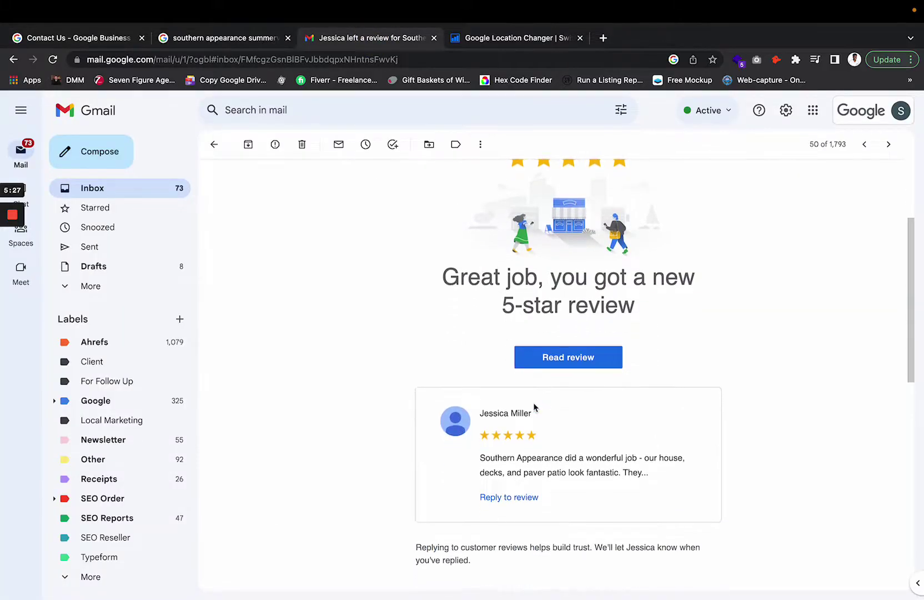
scroll(532, 402, up, 4)
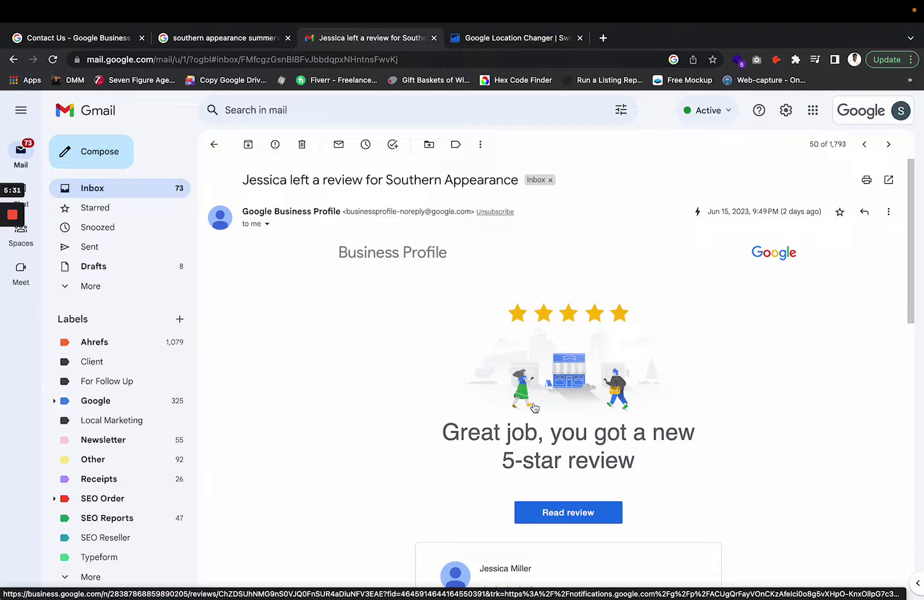
scroll(533, 402, down, 10)
scroll(532, 402, up, 5)
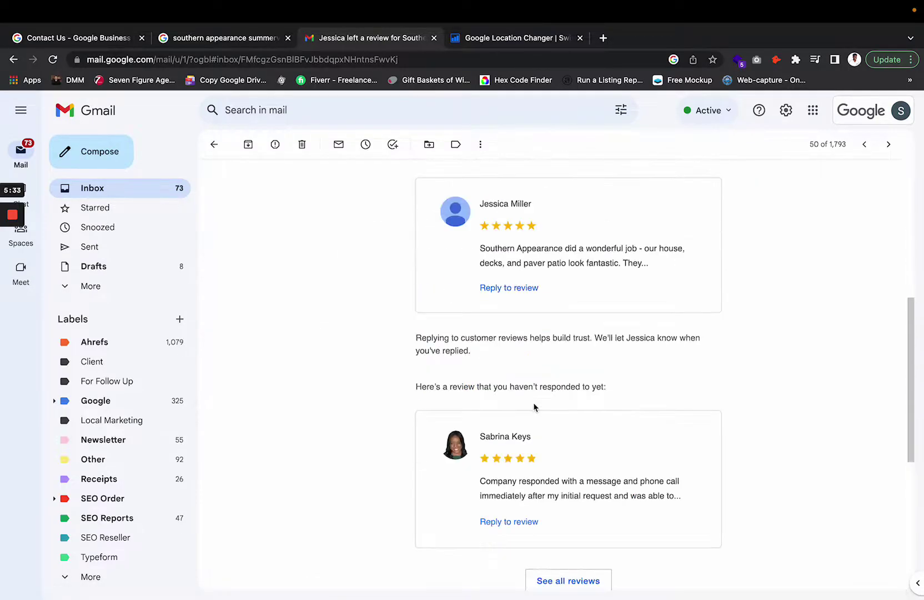
scroll(533, 402, up, 4)
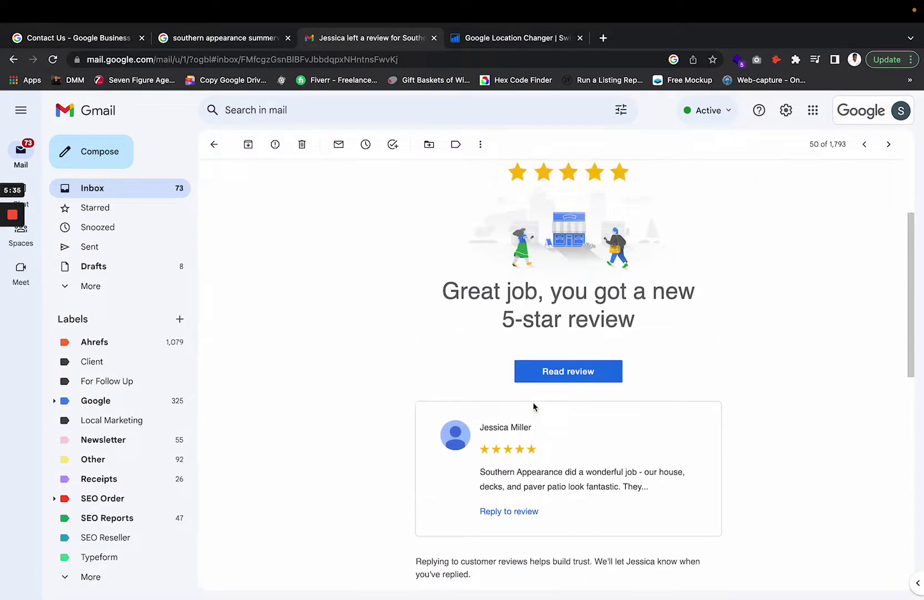
double_click(581, 320)
drag(580, 320, 505, 319)
scroll(581, 324, down, 3)
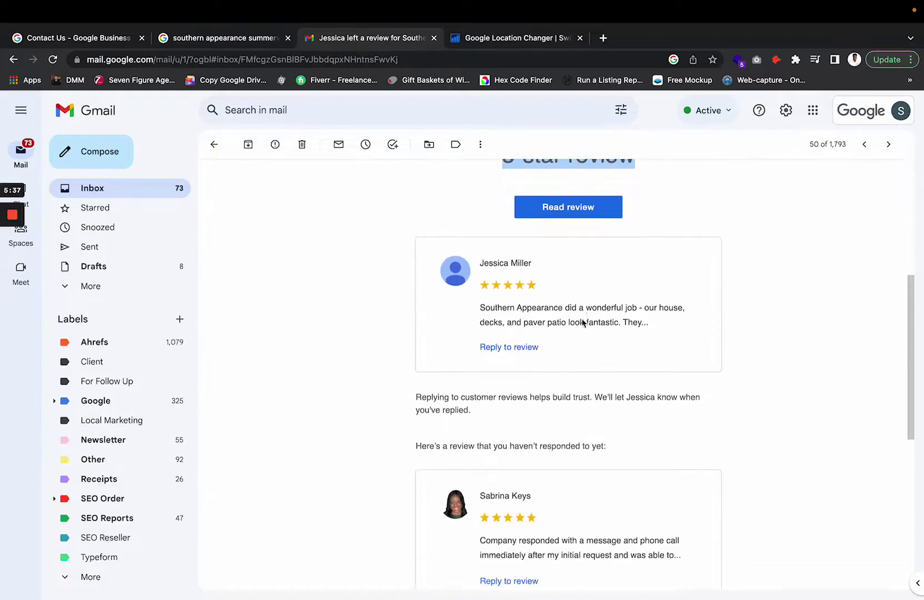
triple_click(508, 495)
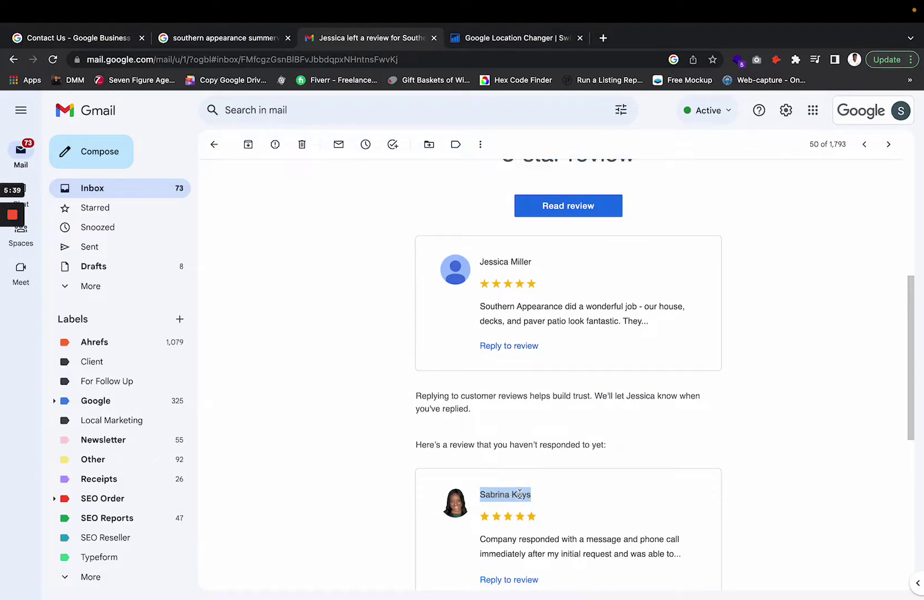
triple_click(506, 262)
click(227, 37)
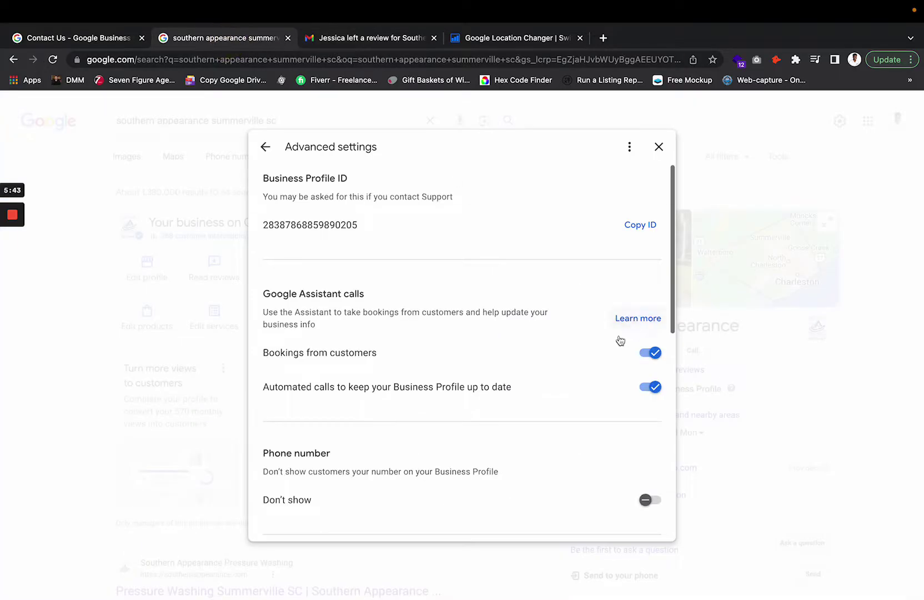
- Open the business's 535 Google reviews and sort them newest first
click(660, 146)
click(669, 372)
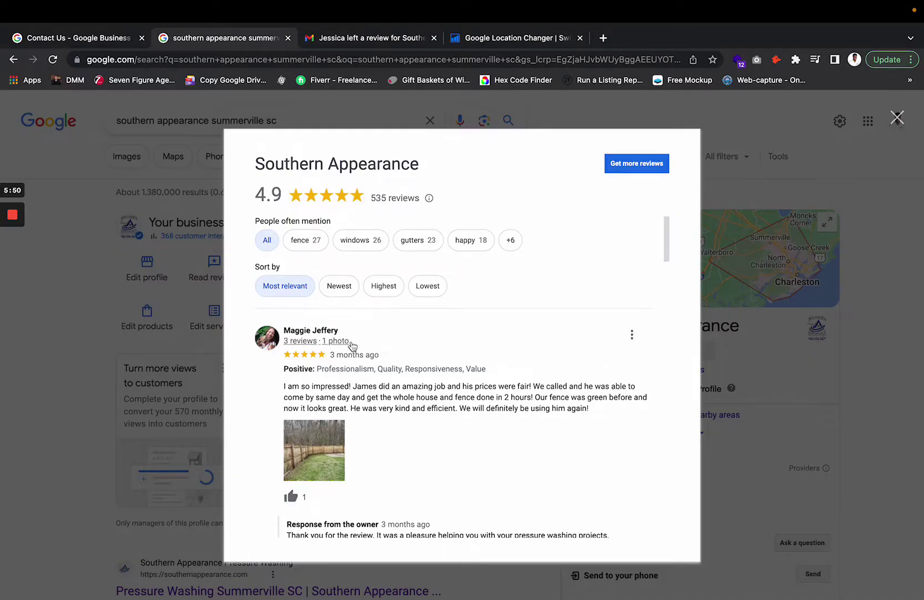
click(897, 118)
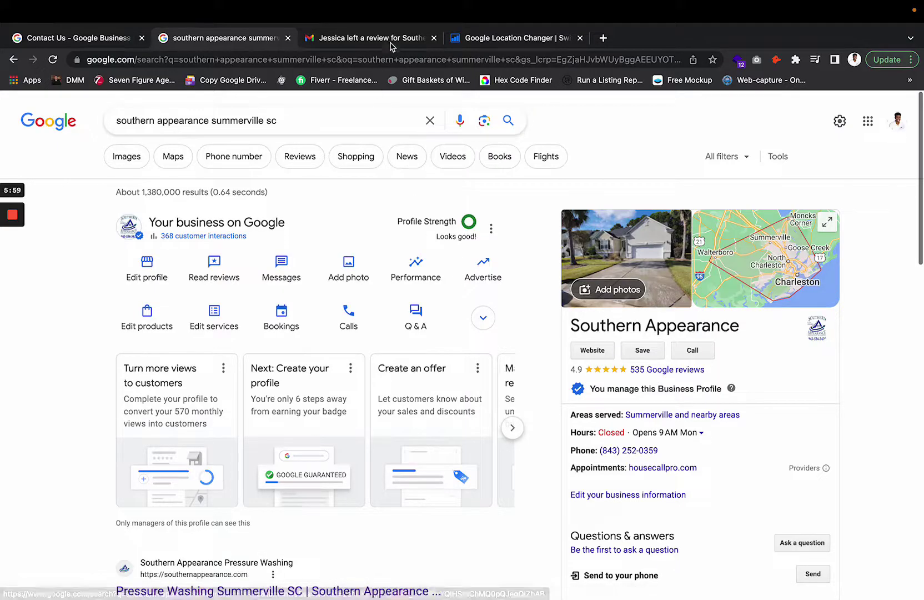
click(672, 375)
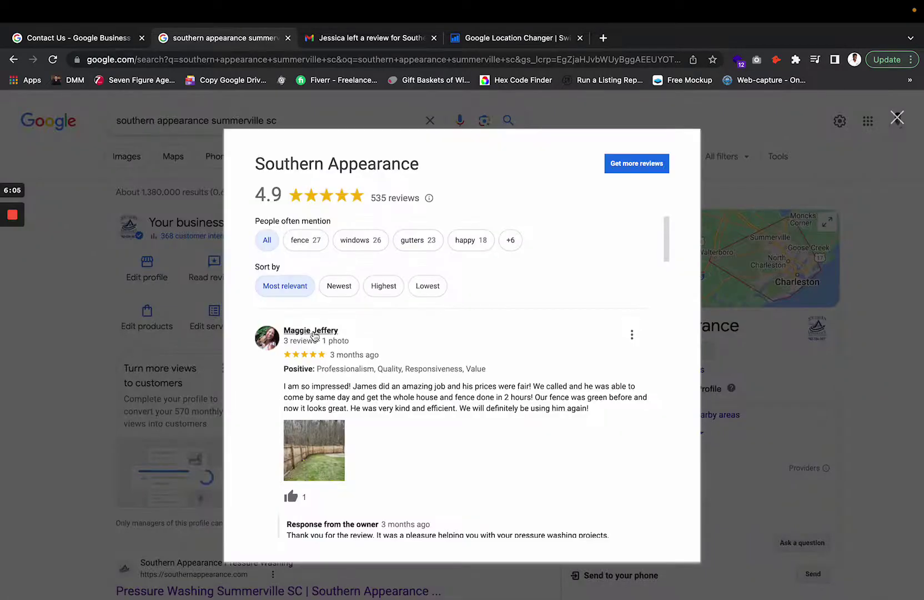
scroll(431, 415, down, 3)
scroll(429, 415, down, 3)
scroll(400, 355, up, 10)
click(340, 288)
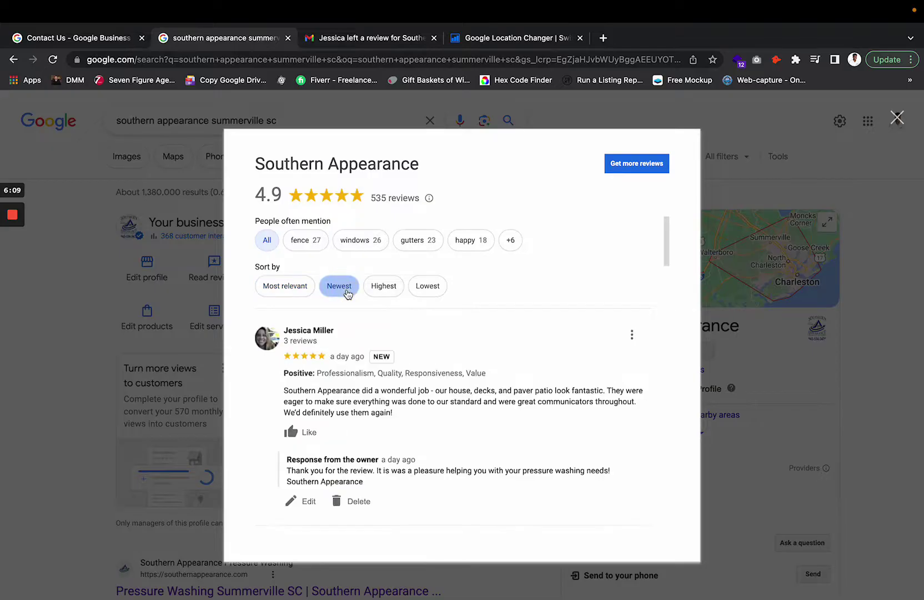
scroll(334, 376, down, 5)
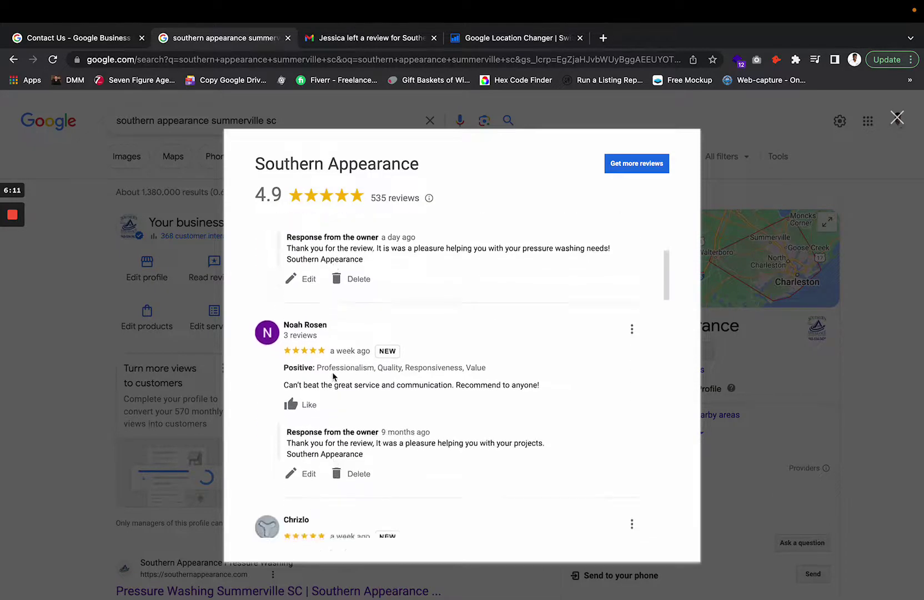
scroll(333, 377, down, 5)
scroll(333, 376, up, 10)
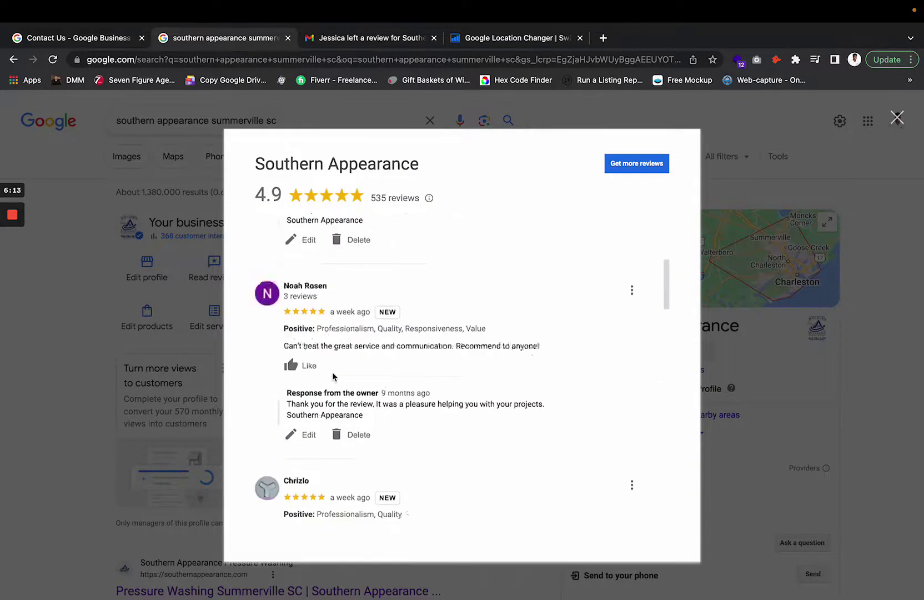
- Compare the review email with the reviews list, searching it for a reviewer's name
click(371, 39)
scroll(516, 428, down, 2)
scroll(516, 427, down, 3)
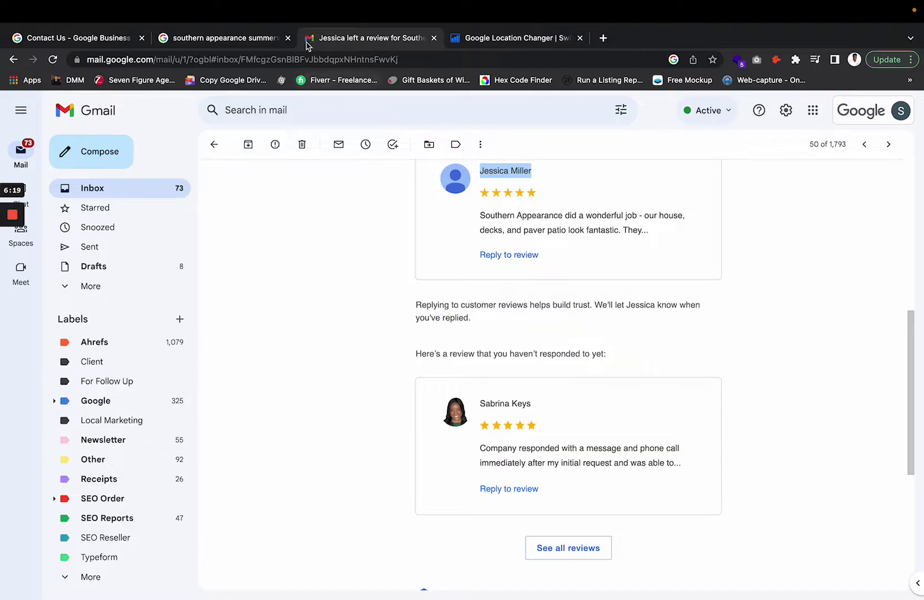
click(244, 37)
scroll(346, 334, down, 8)
scroll(345, 336, down, 15)
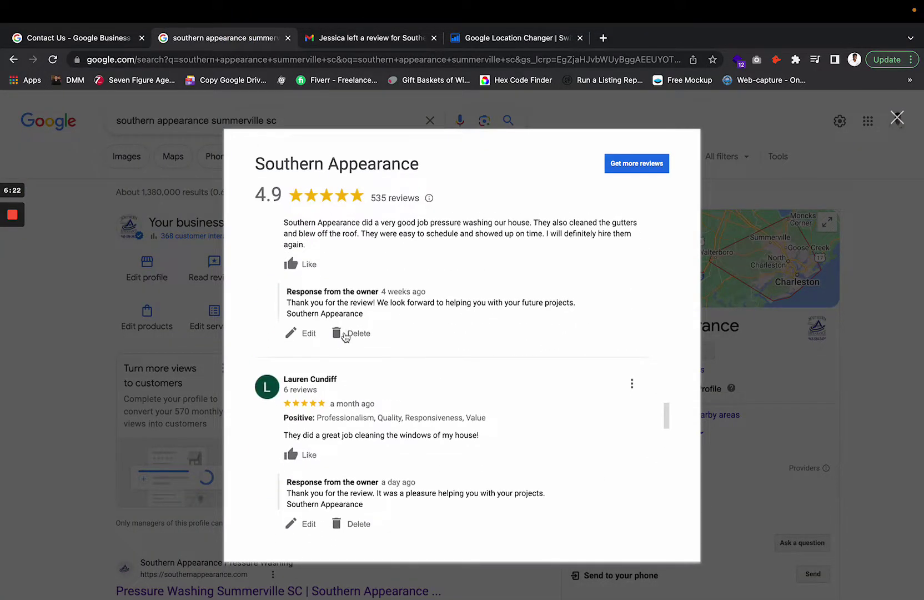
key(ctrl+f)
text(sab)
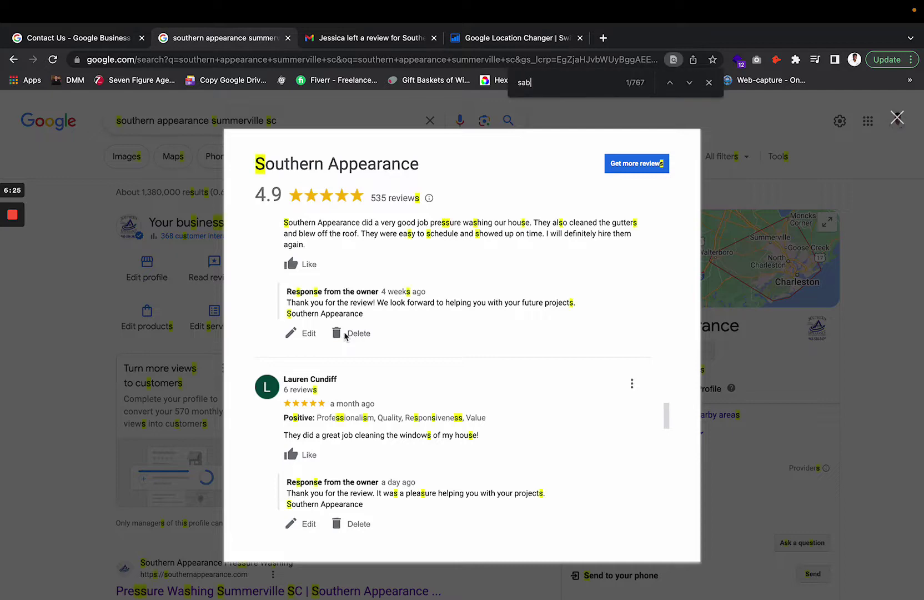
text(rina)
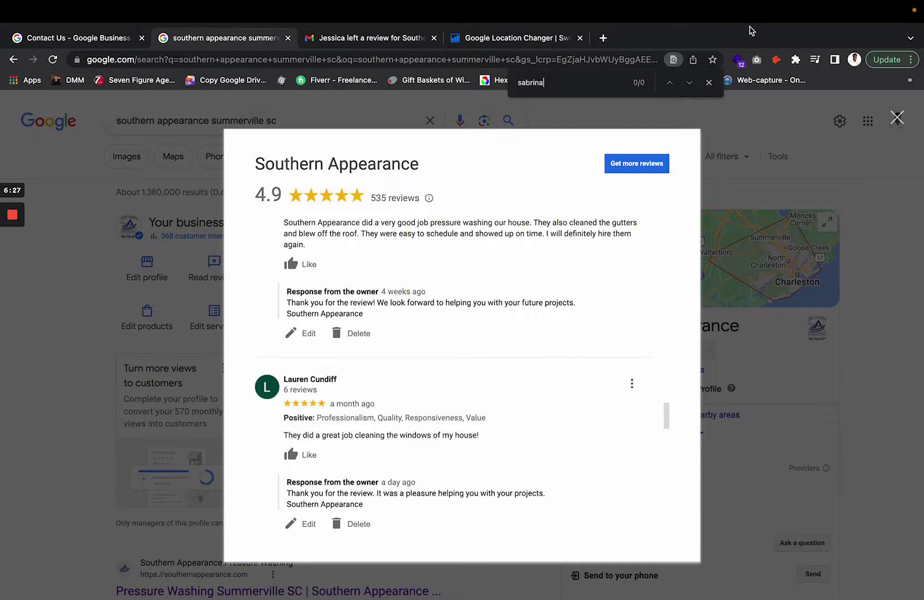
click(709, 82)
scroll(570, 288, up, 15)
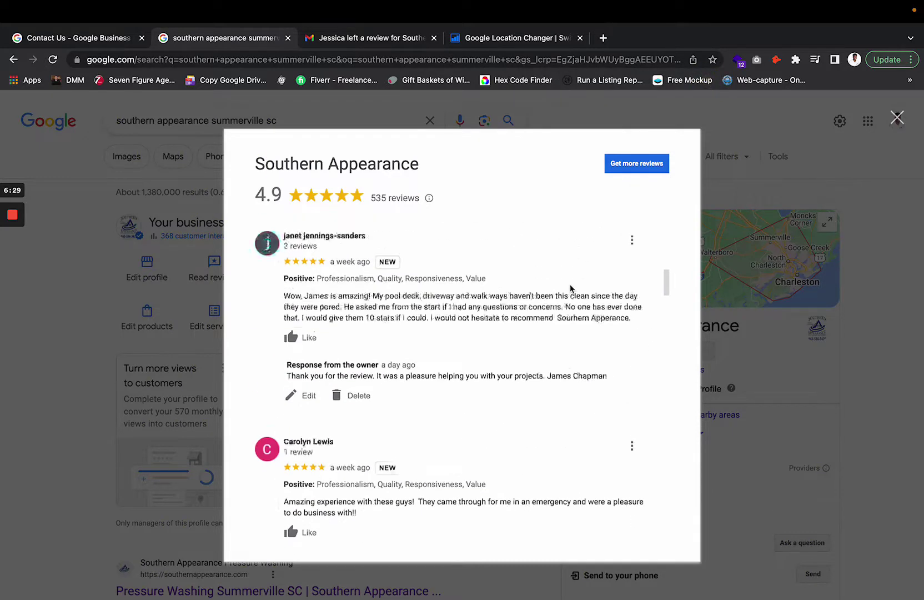
click(87, 39)
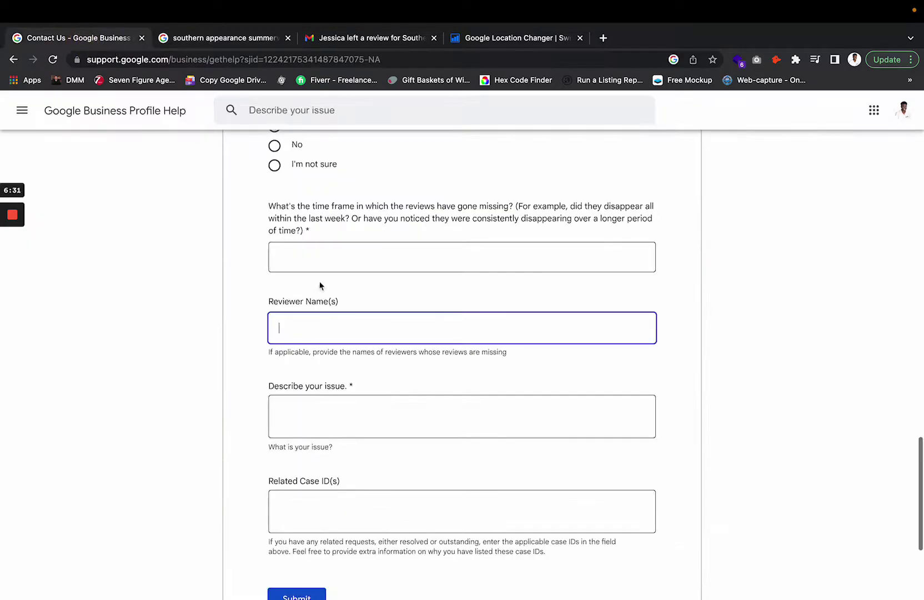
- Enter the first reviewer's full name in the Reviewer Name(s) field
click(304, 330)
click(369, 353)
drag(369, 353, 519, 357)
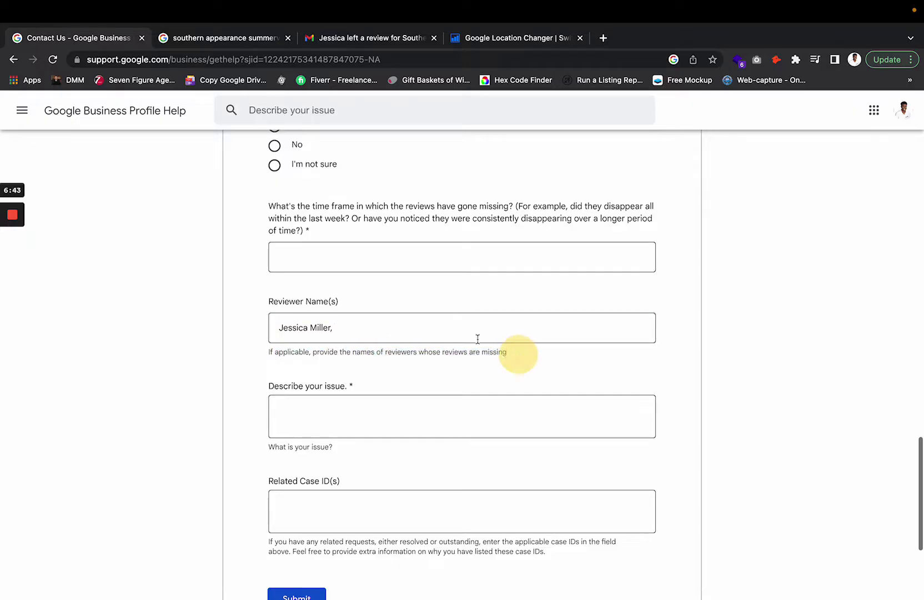
click(445, 326)
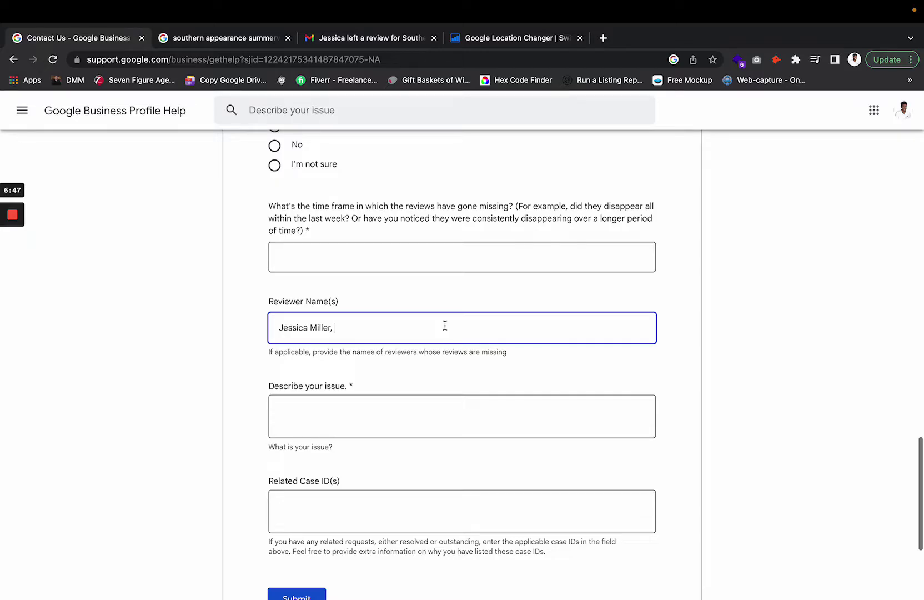
click(333, 38)
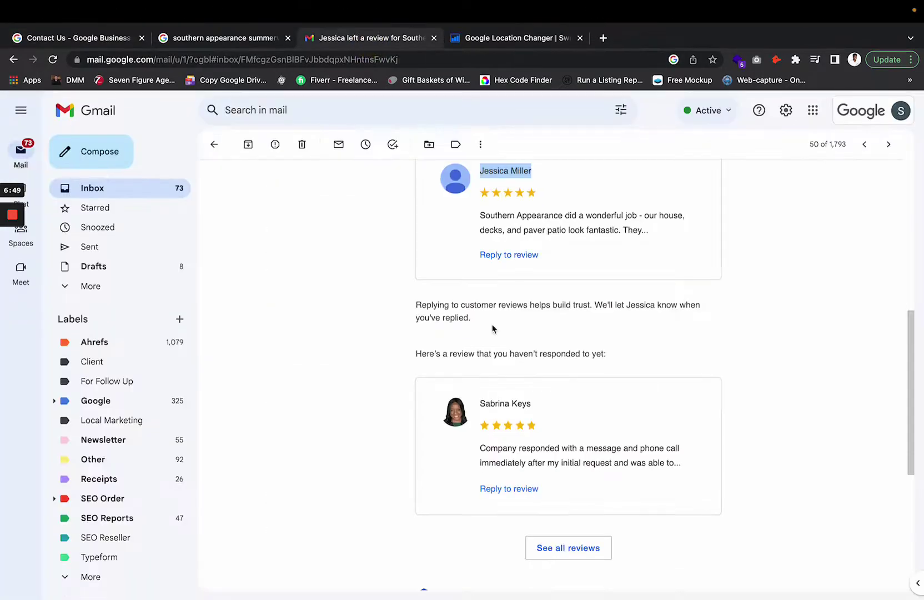
- Add the second reviewer's full name, followed by a comma, to Reviewer Name(s)
scroll(493, 329, up, 1)
click(543, 380)
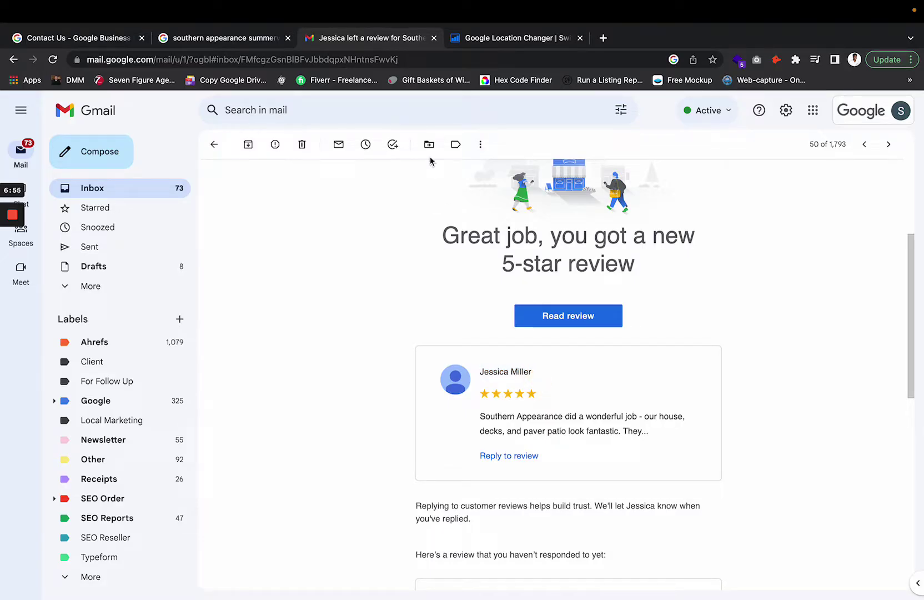
click(99, 40)
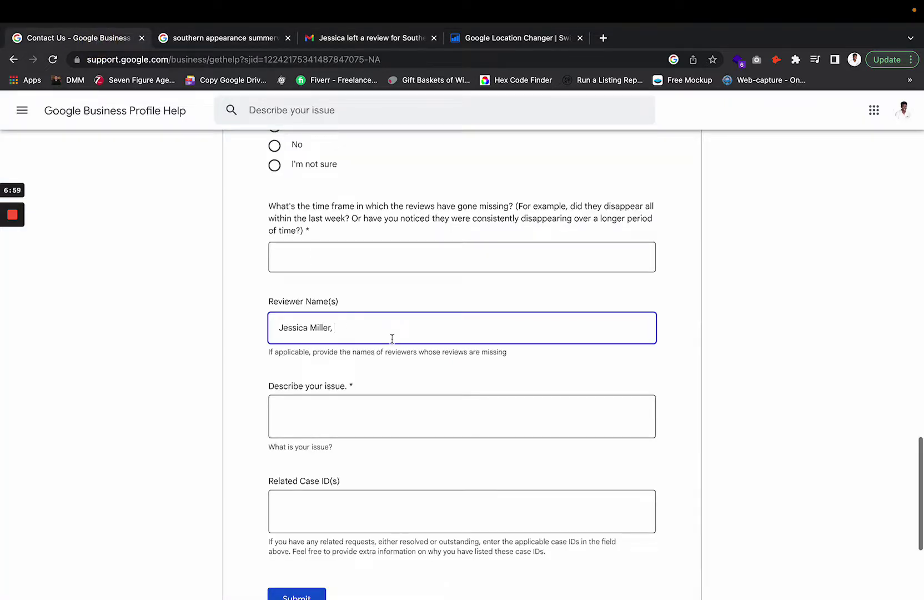
scroll(387, 315, down, 2)
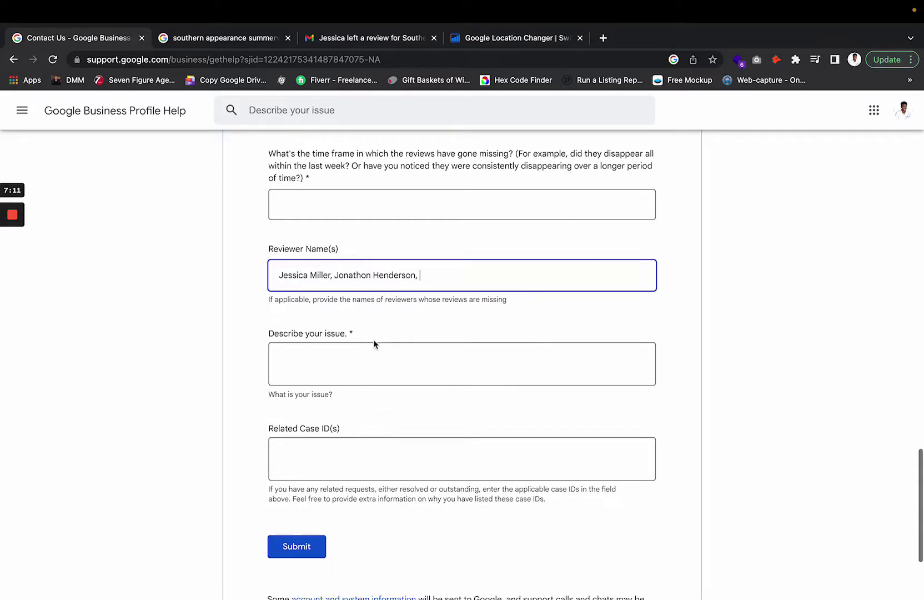
click(365, 347)
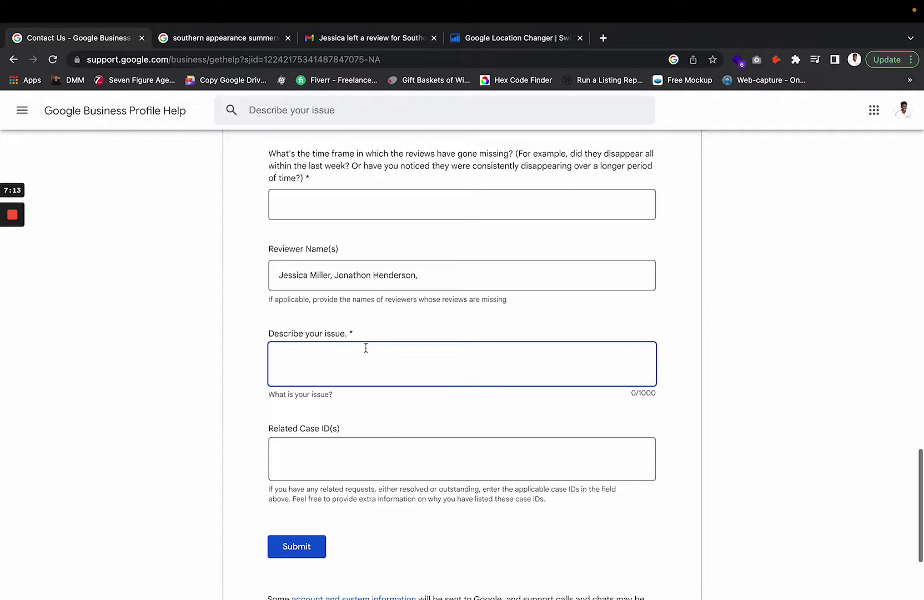
scroll(366, 347, down, 5)
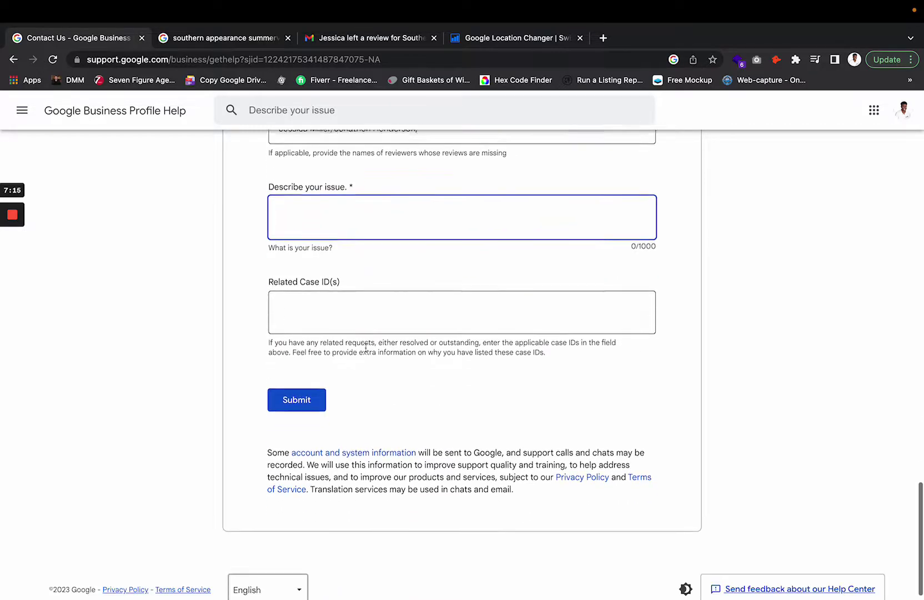
scroll(365, 348, up, 2)
click(339, 372)
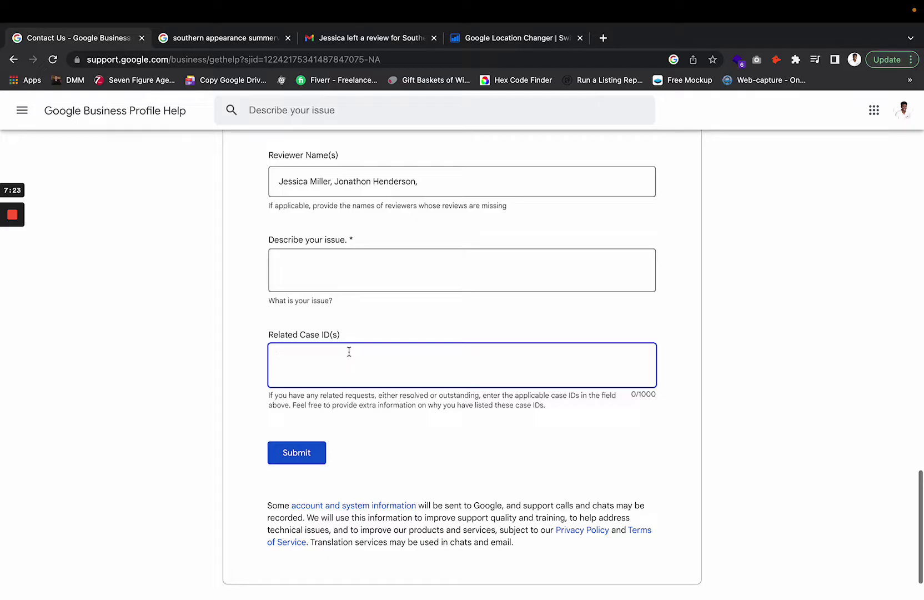
click(396, 345)
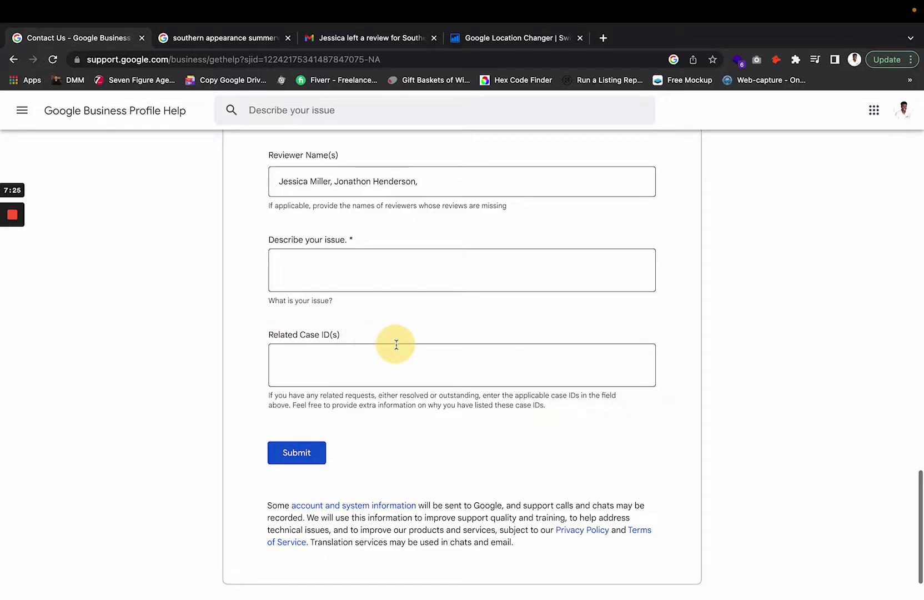
drag(390, 340, 275, 338)
click(337, 361)
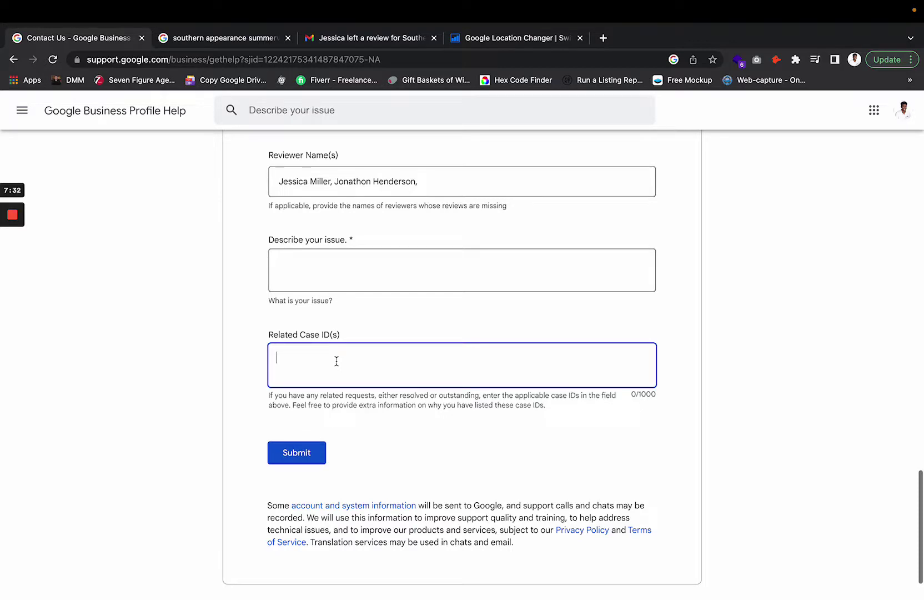
- Set the relationship to the business to 'I own / work for an agency that represents this business'
click(473, 306)
scroll(473, 306, up, 15)
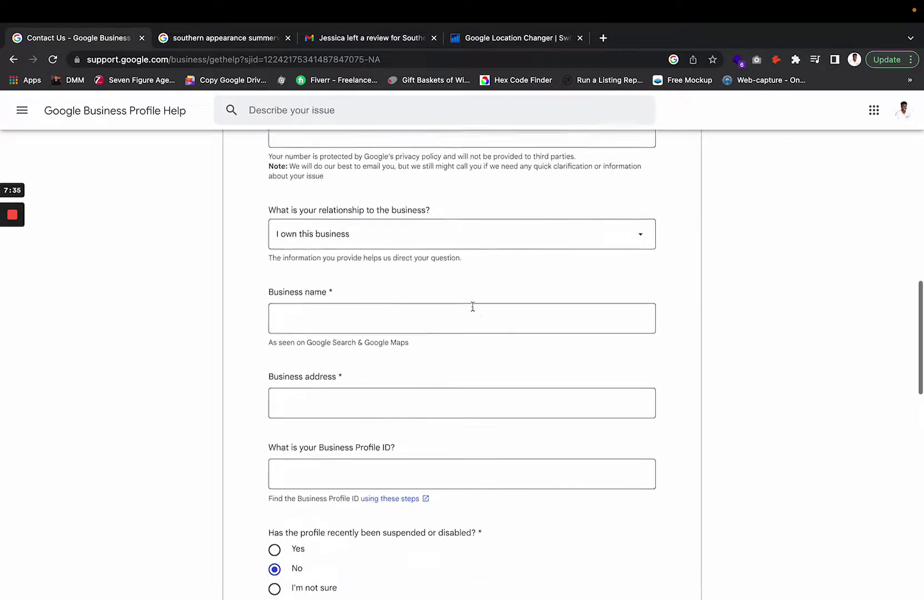
scroll(473, 306, up, 10)
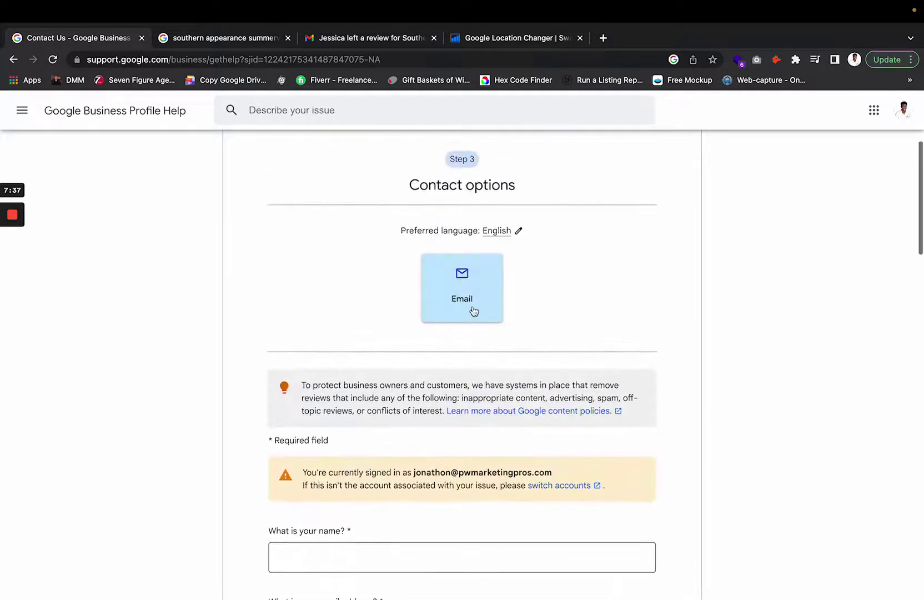
scroll(473, 308, up, 2)
scroll(473, 309, down, 10)
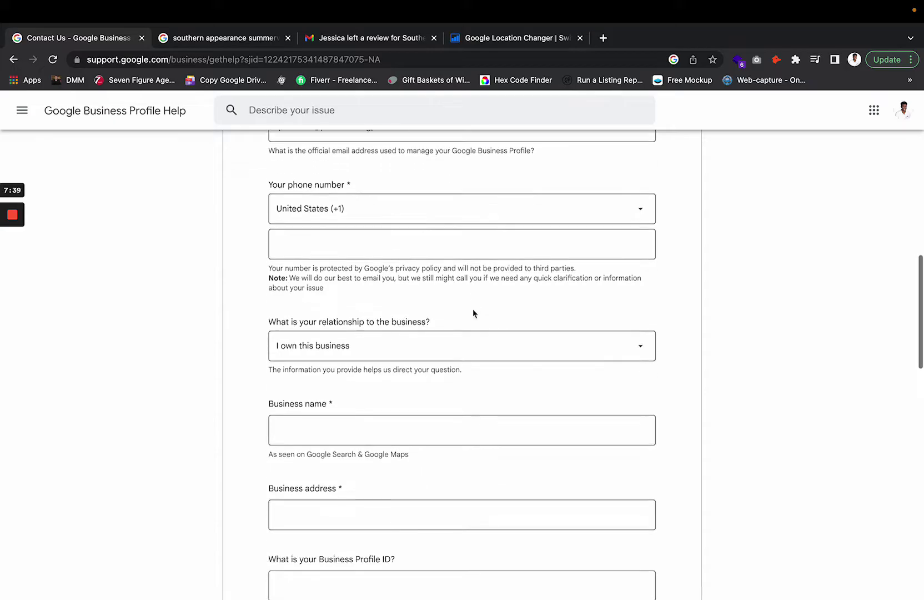
click(456, 346)
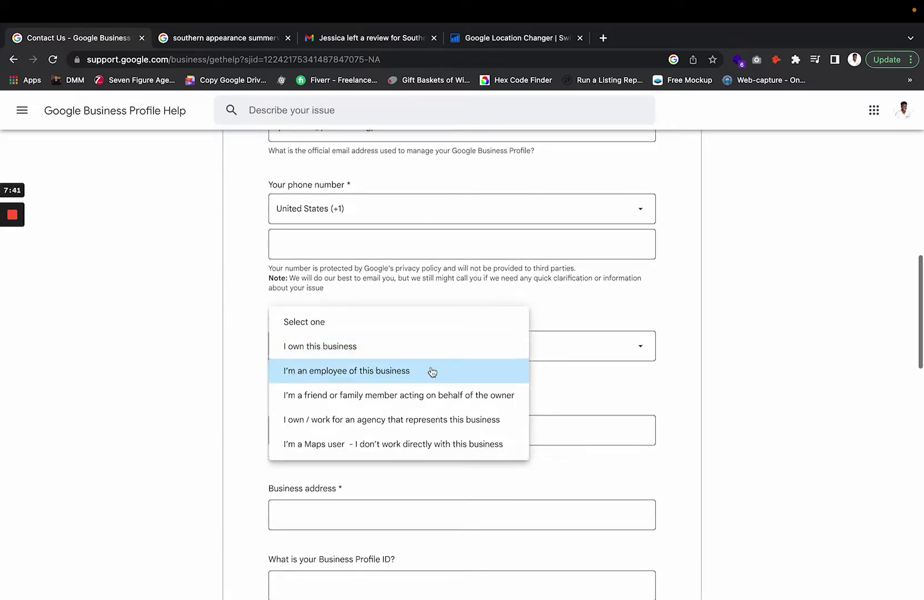
click(430, 422)
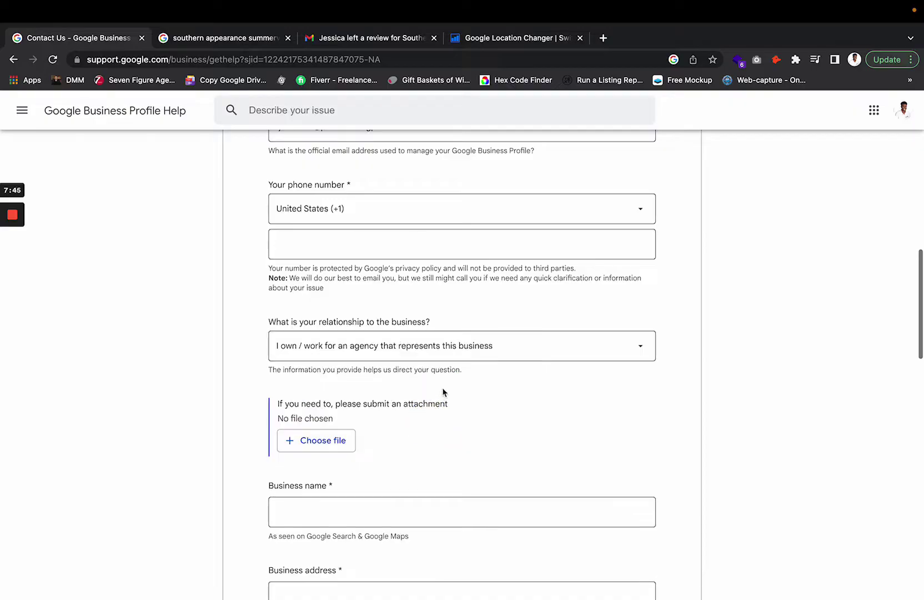
- Start a file attachment but cancel the file picker, leaving no file attached
scroll(381, 398, down, 3)
scroll(382, 398, up, 3)
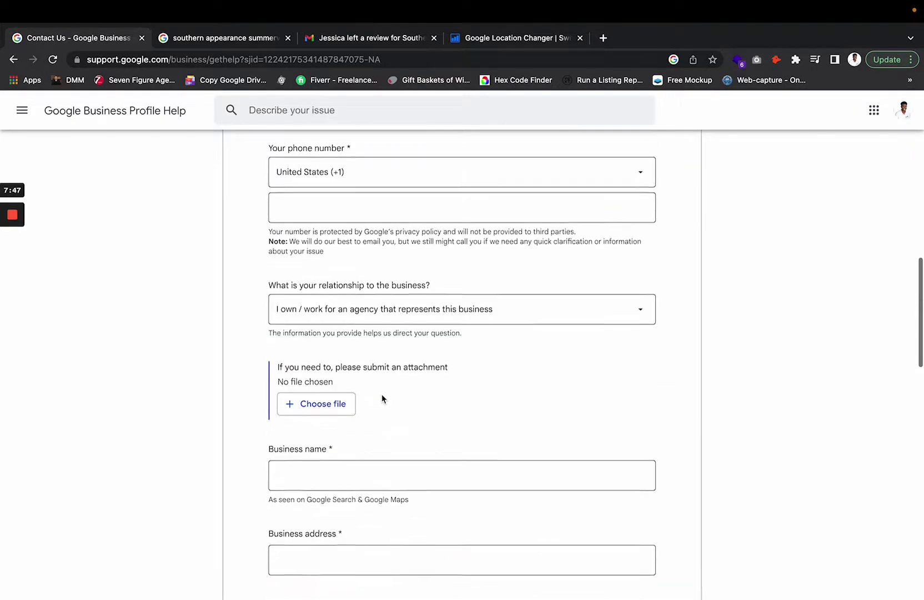
click(324, 422)
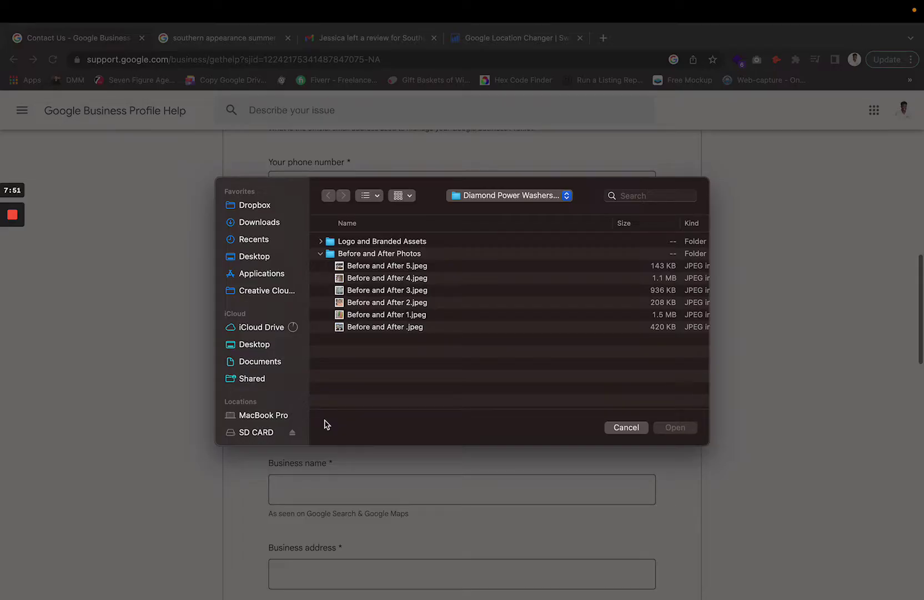
click(622, 427)
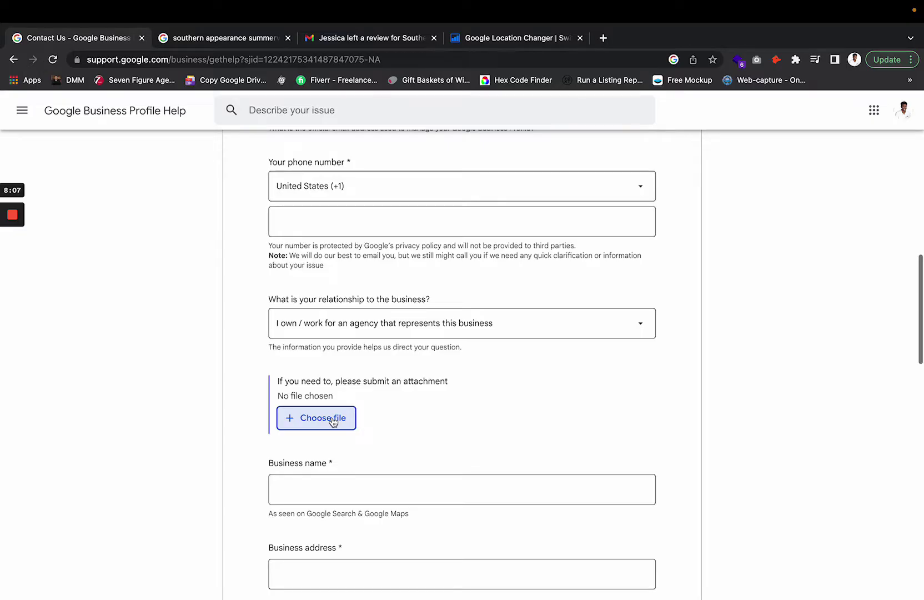
click(383, 40)
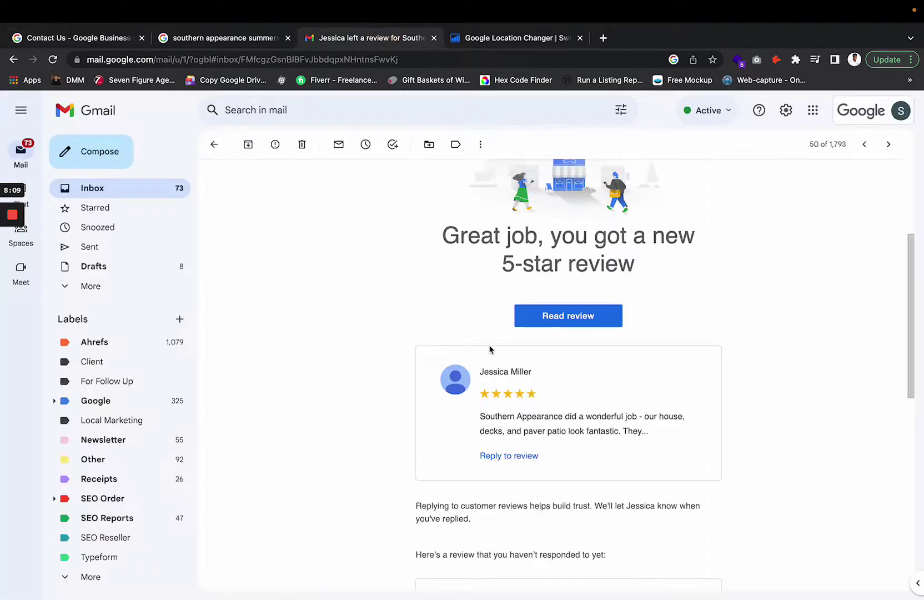
scroll(488, 347, up, 4)
scroll(490, 349, down, 10)
scroll(490, 348, up, 10)
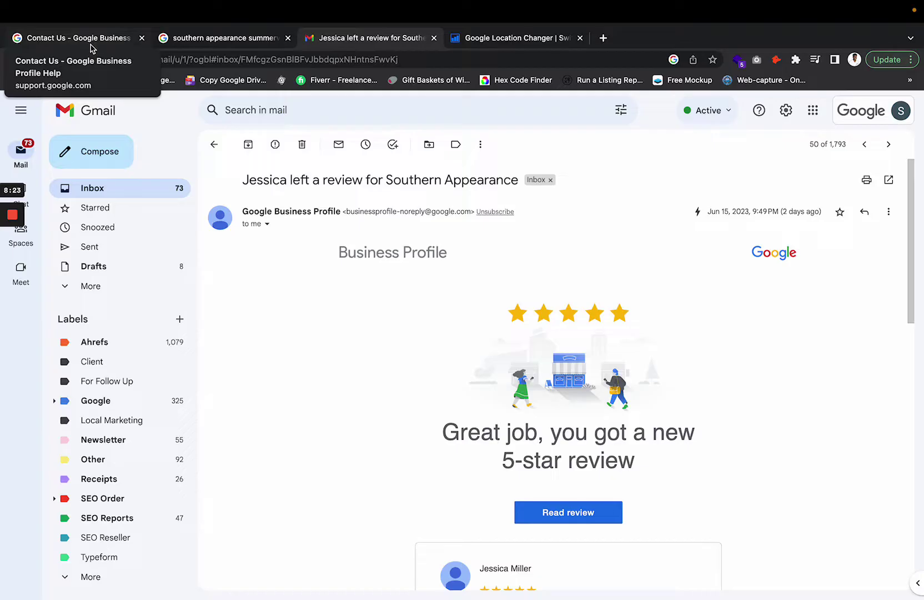
click(91, 44)
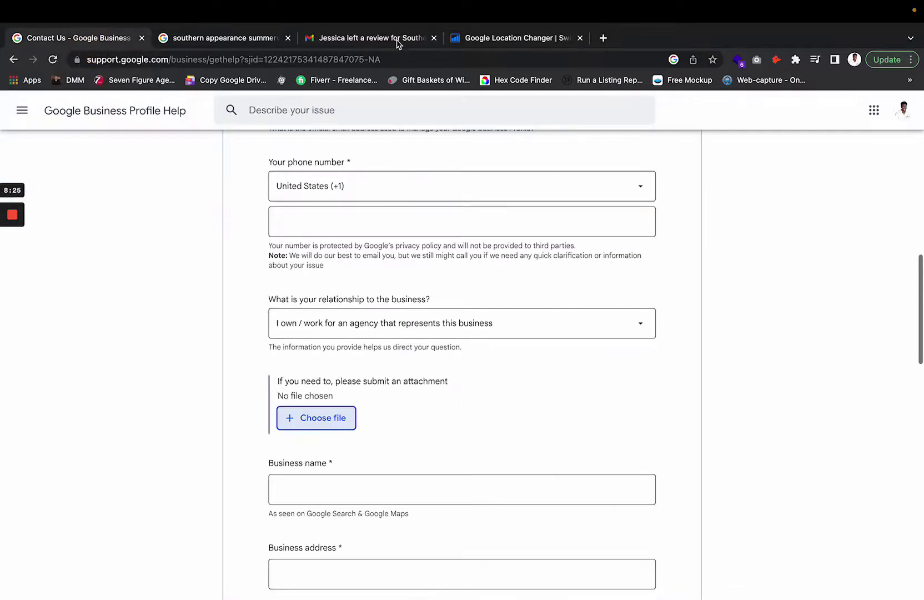
click(367, 34)
scroll(464, 367, down, 10)
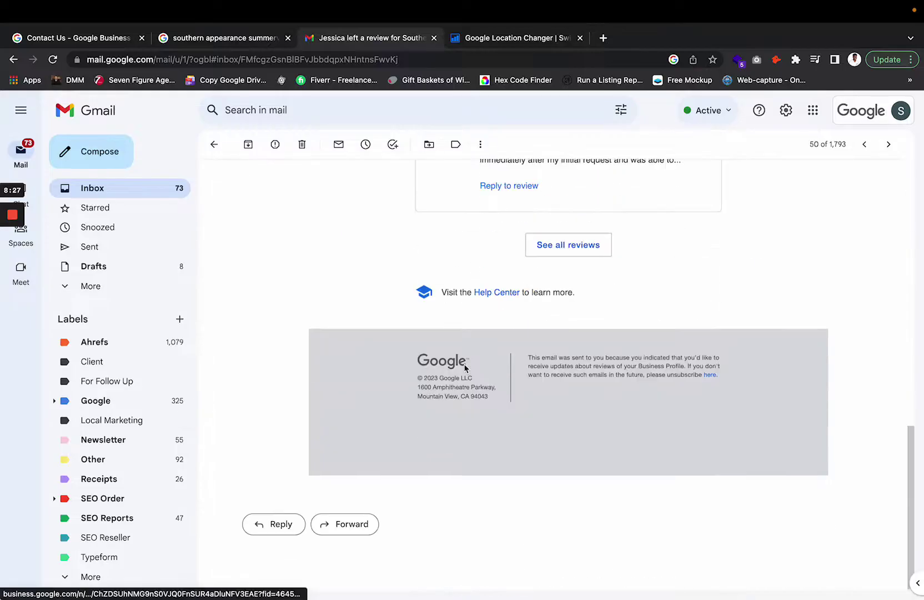
scroll(465, 369, up, 10)
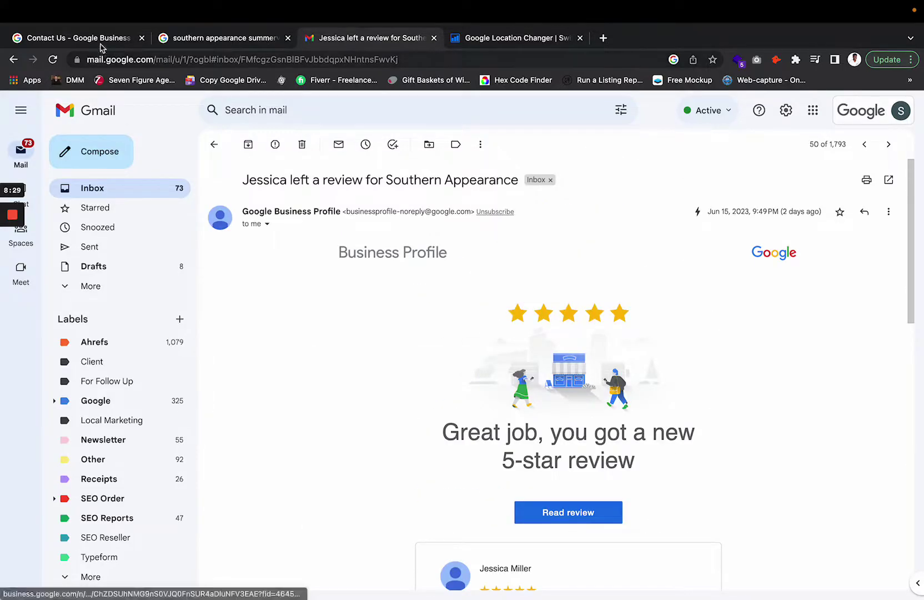
click(100, 39)
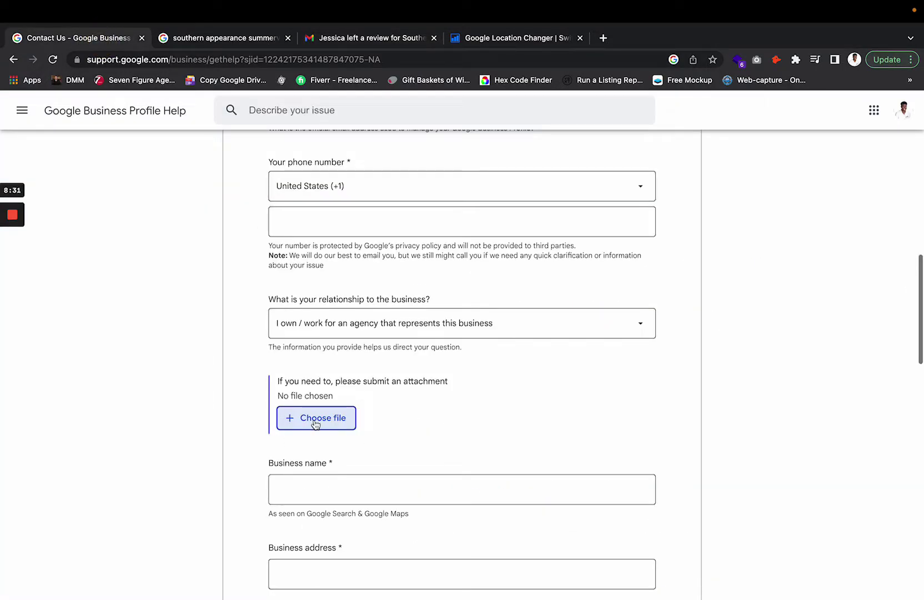
scroll(315, 423, down, 15)
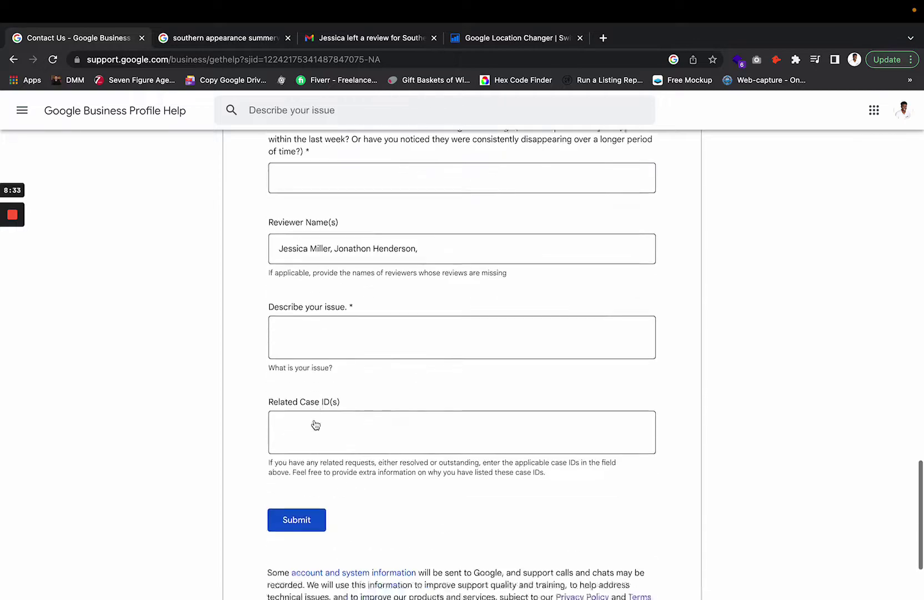
scroll(315, 423, up, 20)
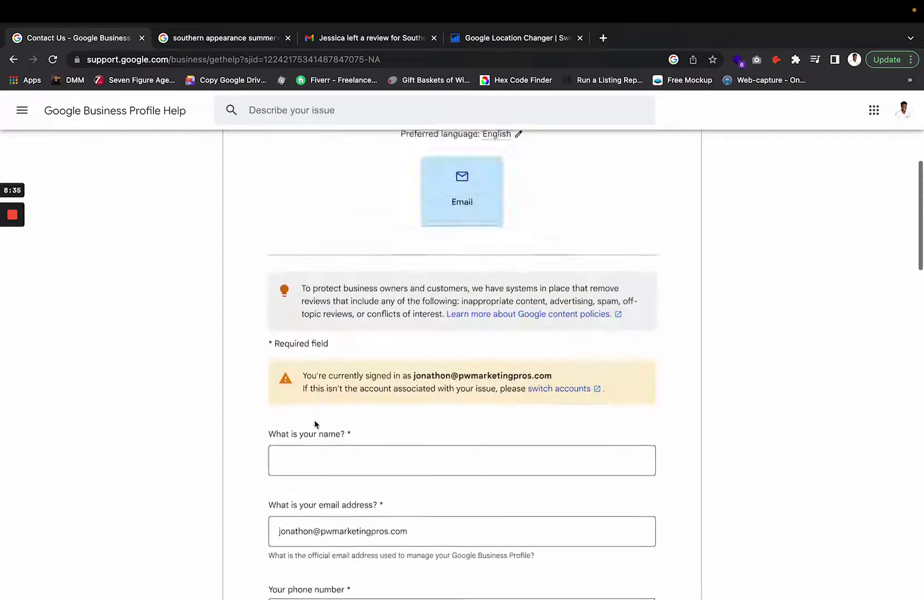
scroll(315, 423, down, 20)
scroll(315, 424, up, 2)
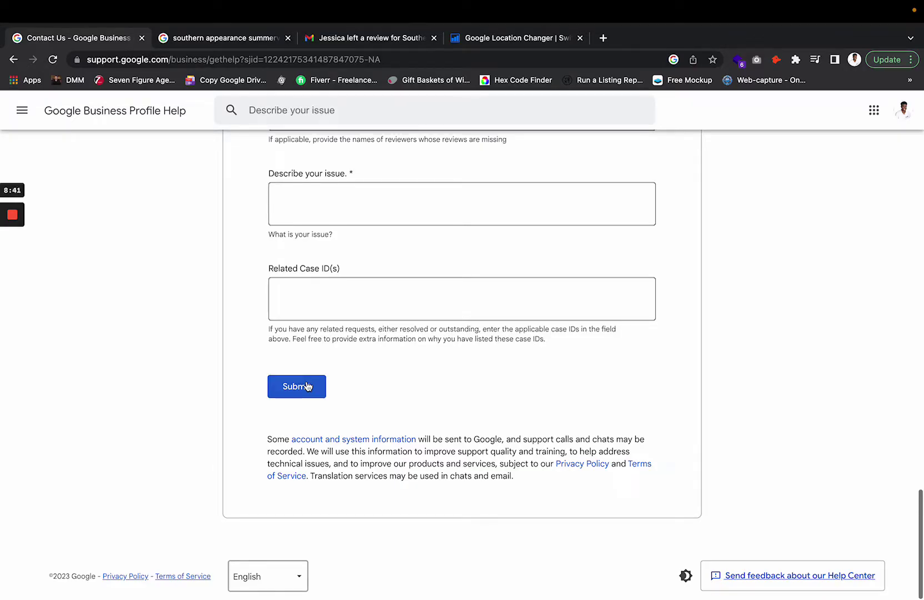
scroll(308, 386, up, 20)
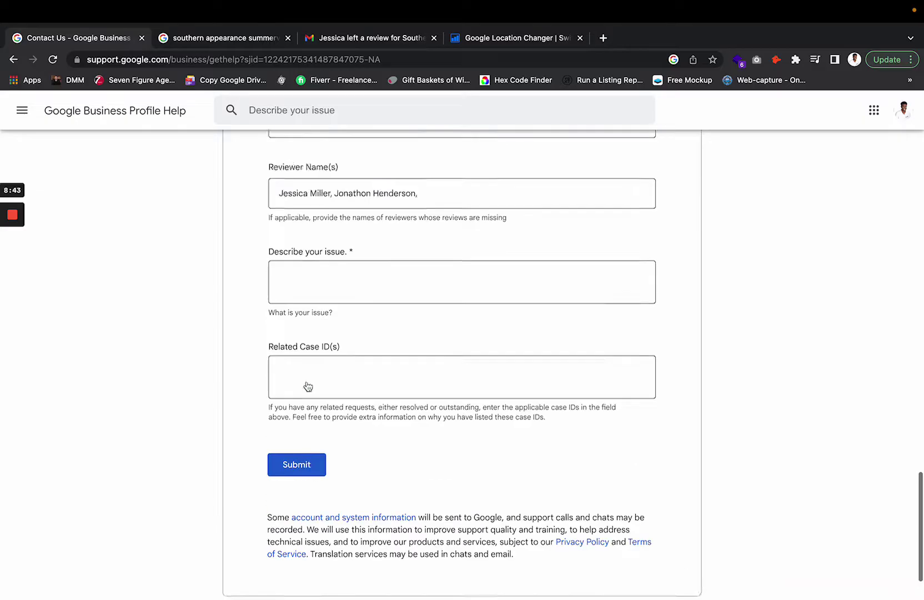
scroll(306, 381, up, 1)
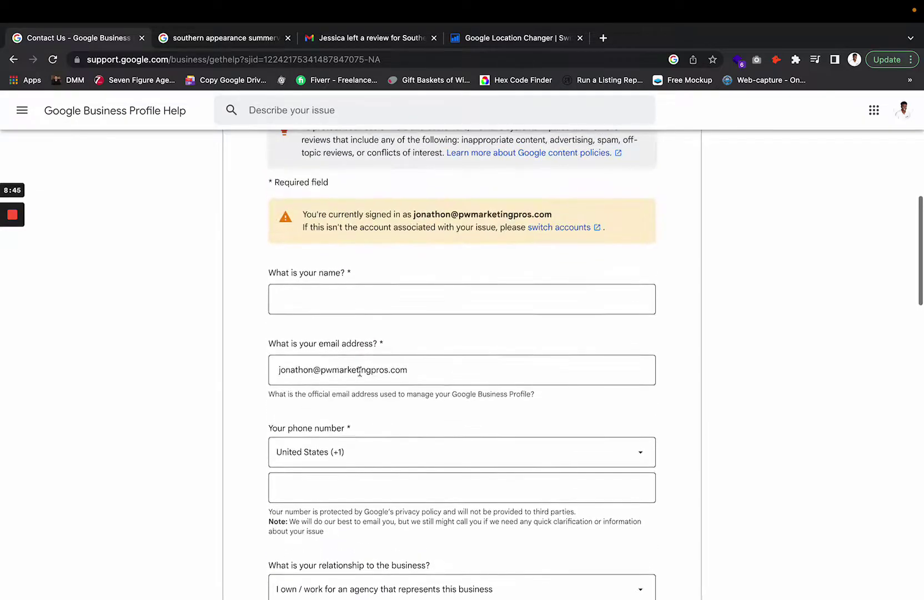
double_click(353, 368)
click(353, 364)
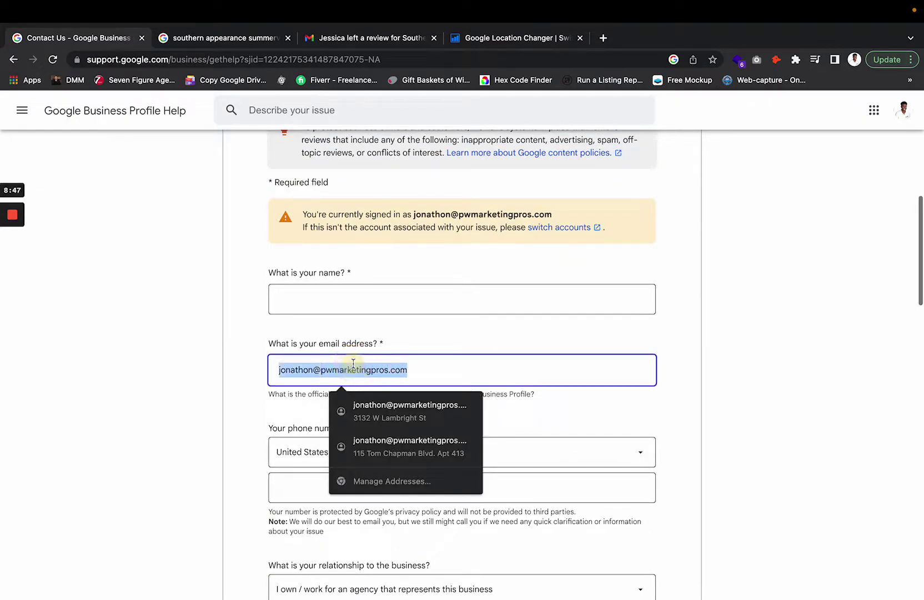
double_click(353, 364)
click(353, 364)
click(392, 367)
click(430, 340)
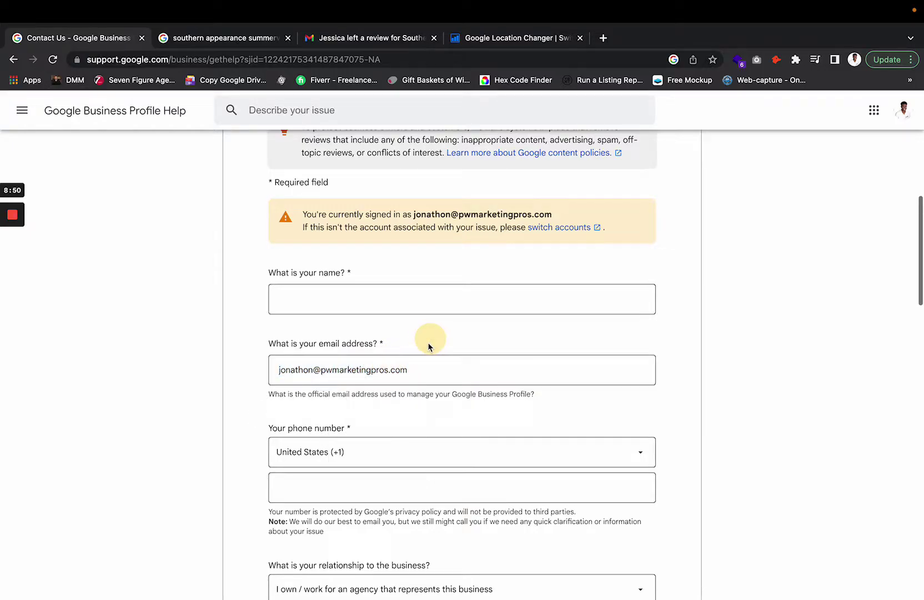
click(397, 377)
double_click(398, 372)
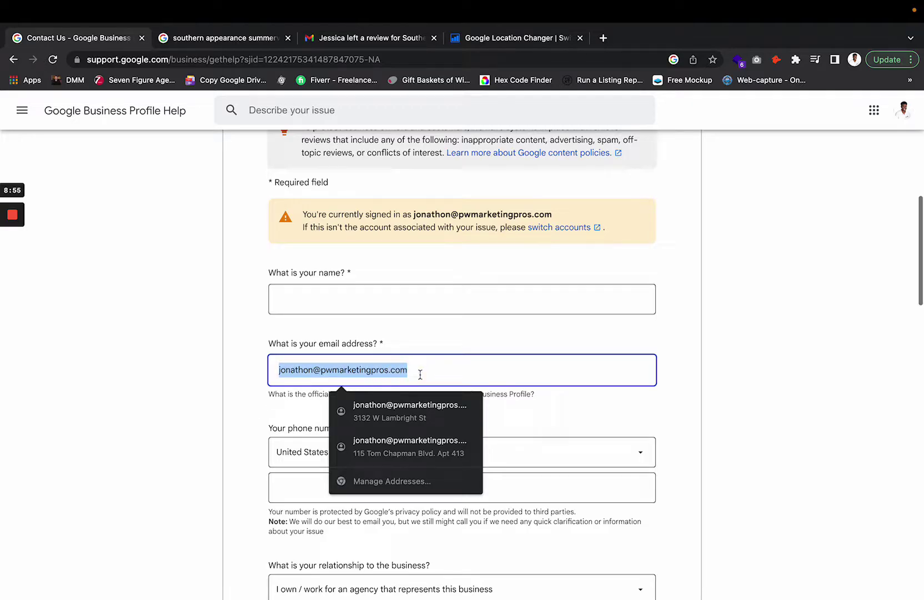
click(420, 374)
click(462, 303)
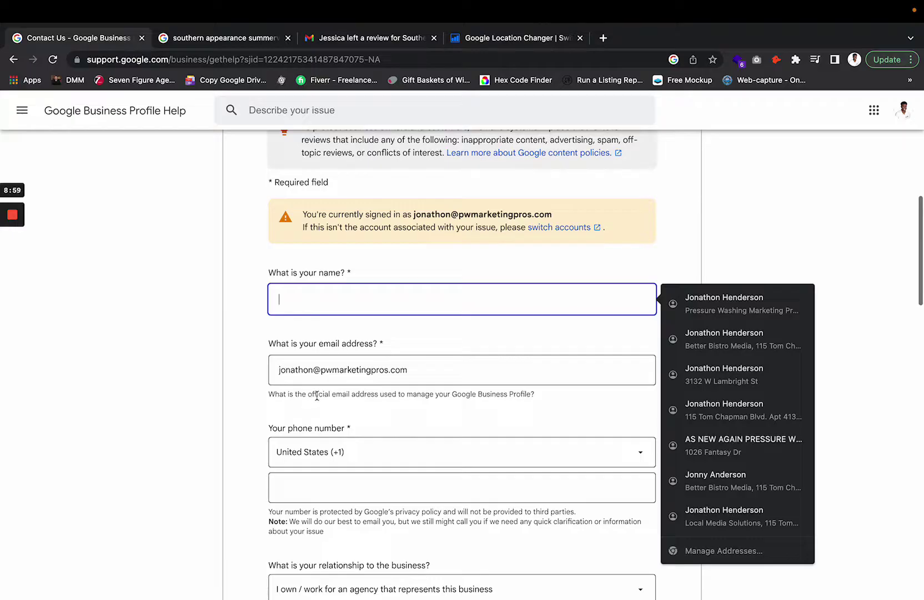
drag(416, 395, 547, 398)
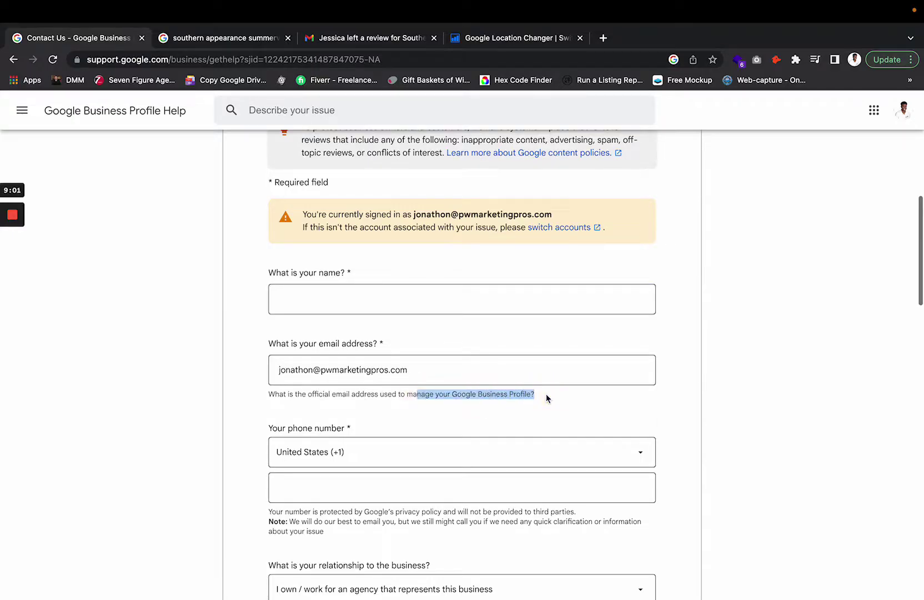
click(226, 38)
click(898, 126)
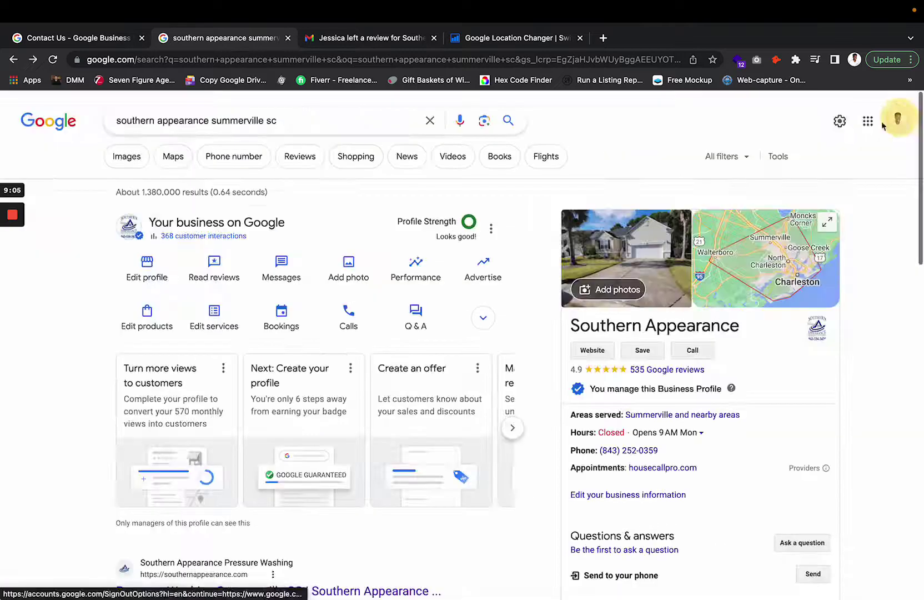
click(494, 232)
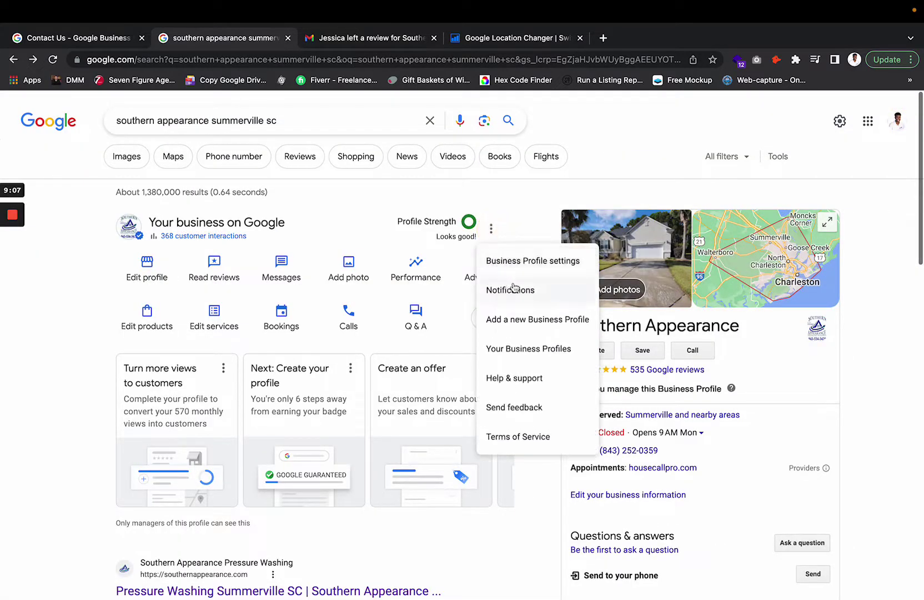
click(548, 244)
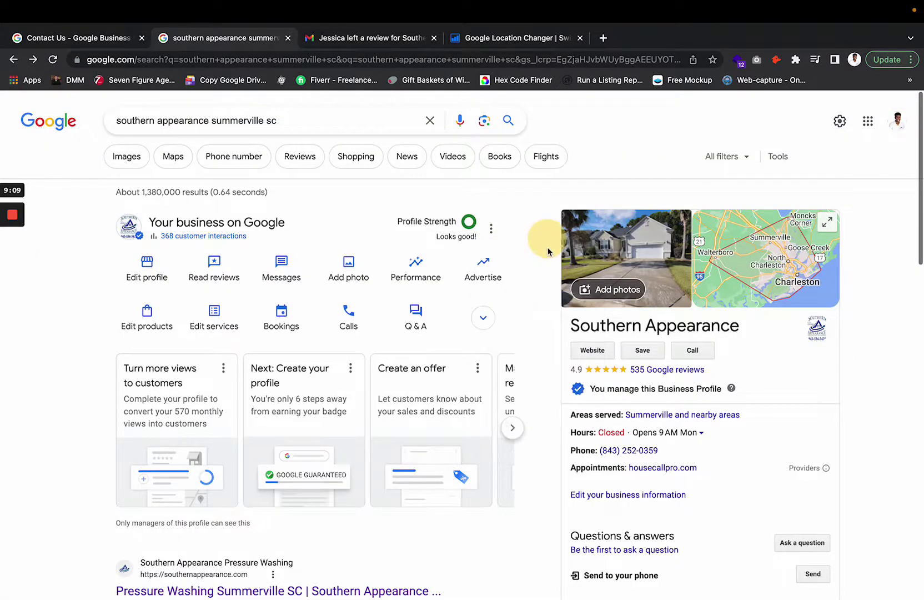
click(491, 229)
click(520, 272)
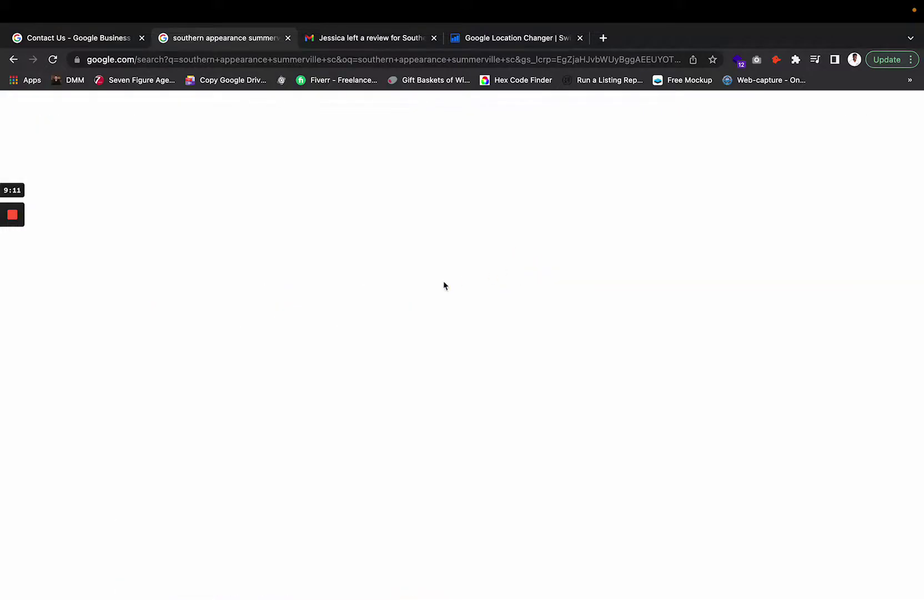
click(395, 189)
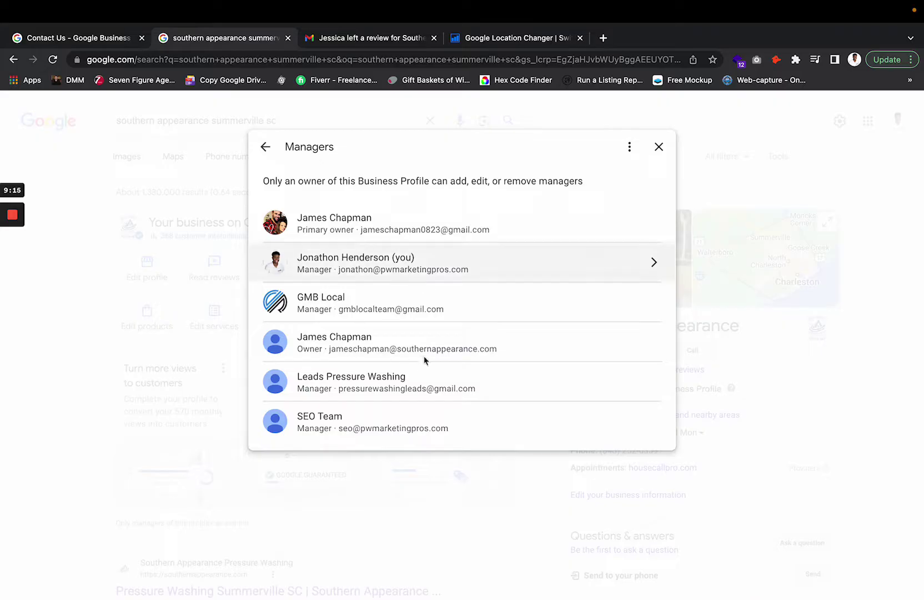
click(655, 149)
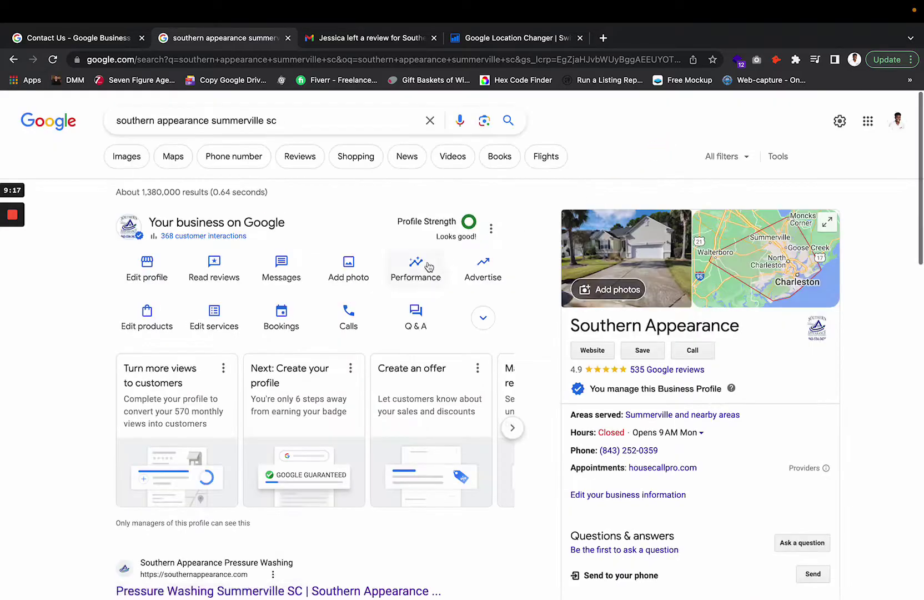
click(94, 38)
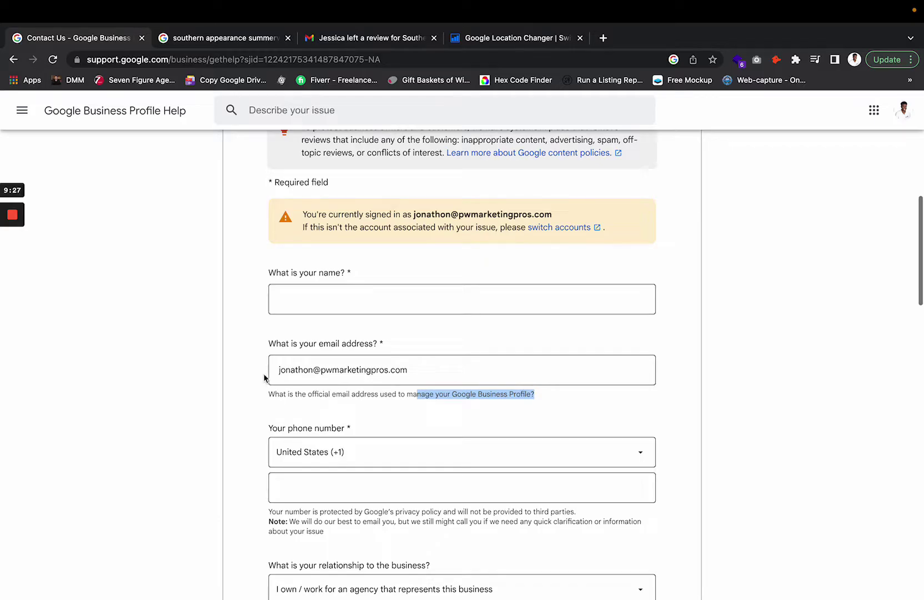
triple_click(291, 392)
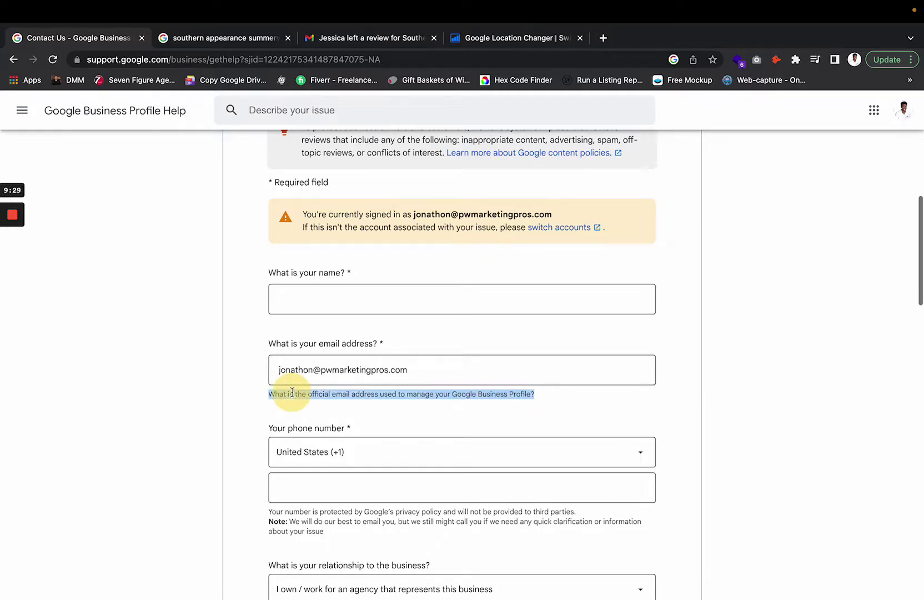
triple_click(469, 393)
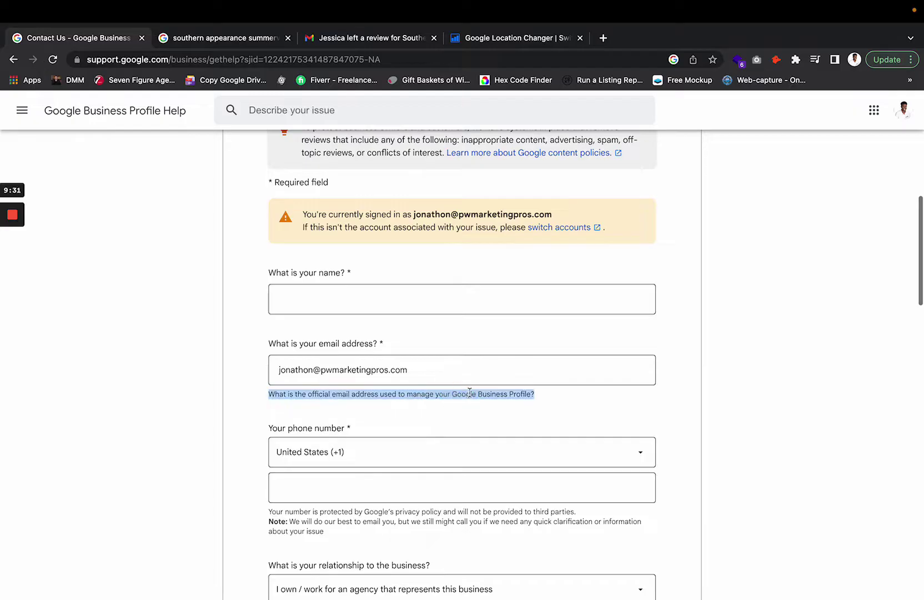
click(469, 393)
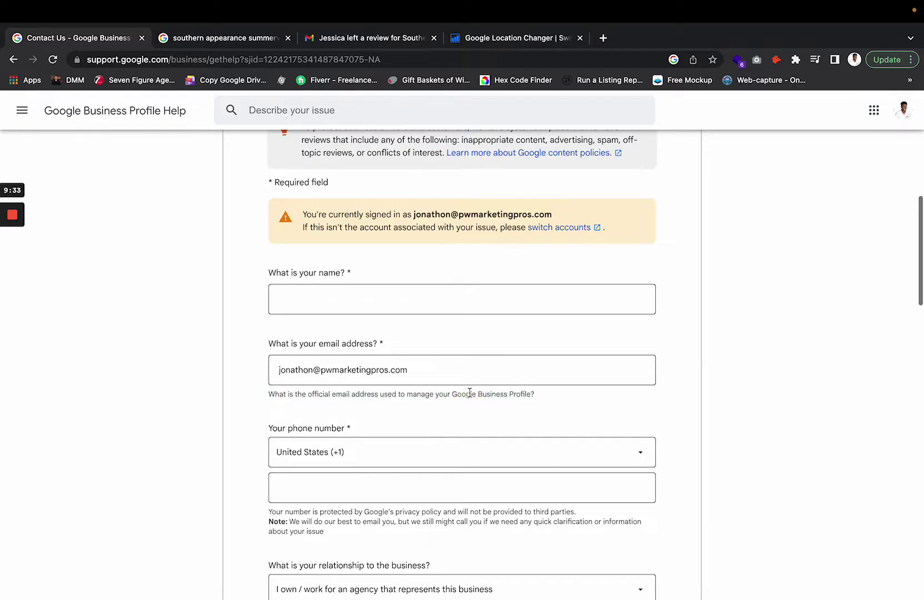
click(459, 340)
scroll(459, 340, down, 18)
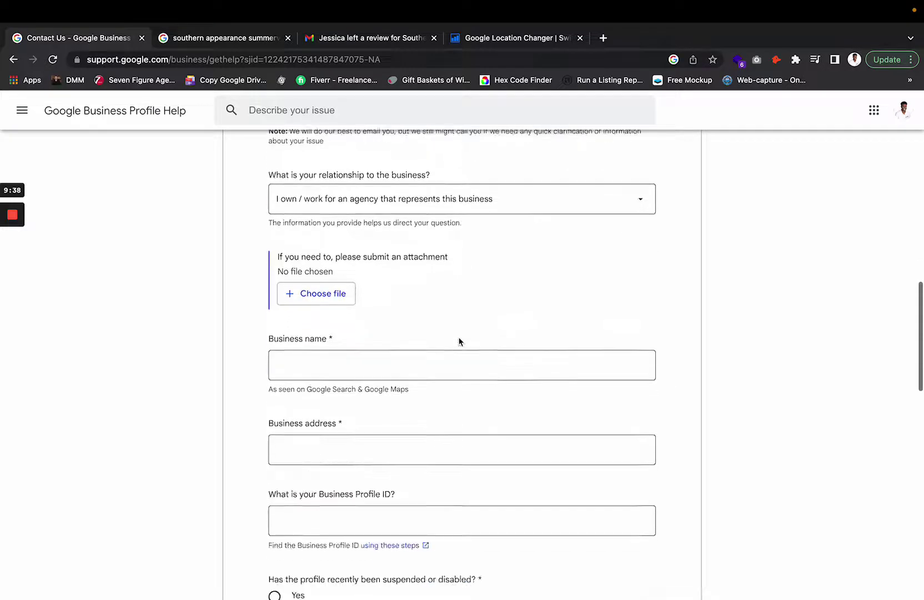
scroll(459, 341, down, 10)
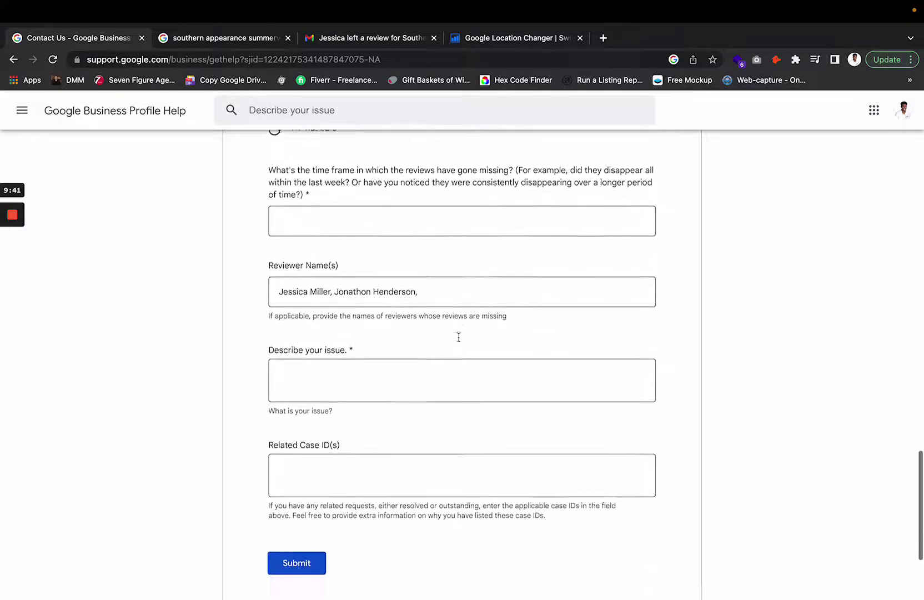
scroll(459, 338, up, 20)
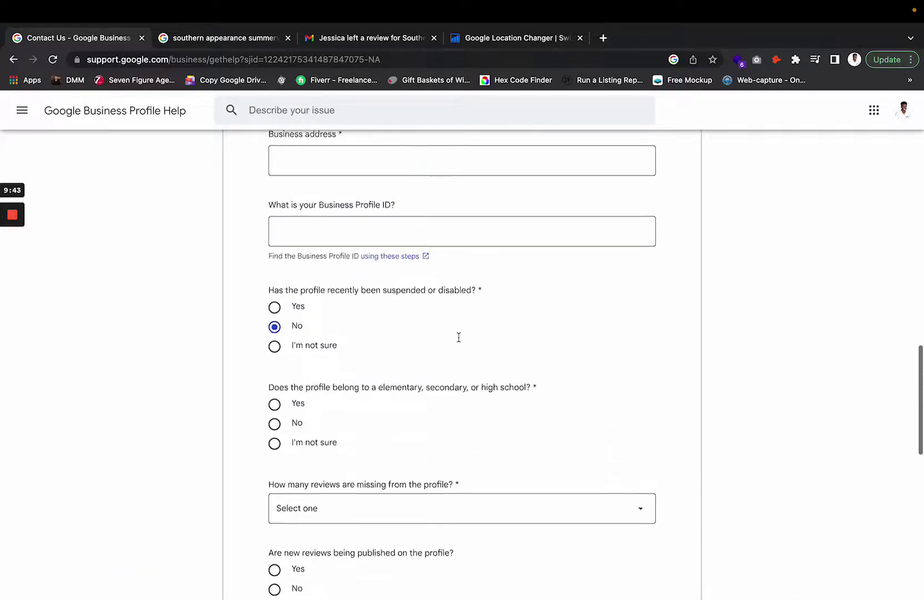
scroll(458, 339, up, 10)
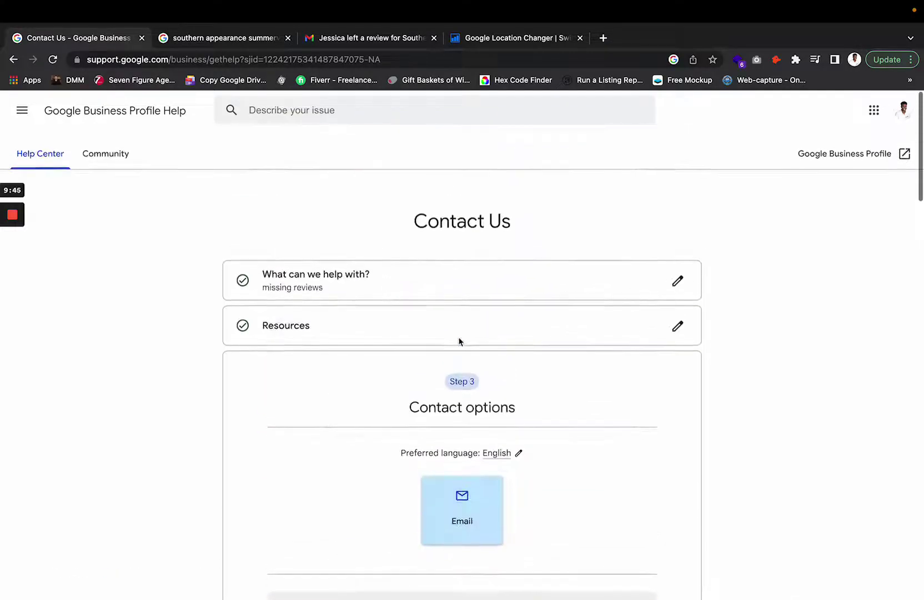